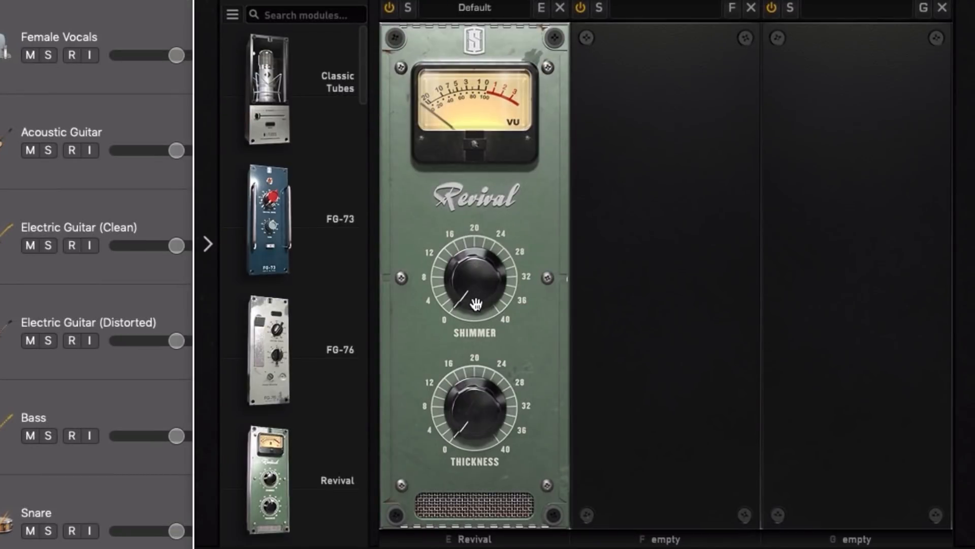
mouse_move(476, 304)
left_mouse_down()
mouse_move(476, 289)
mouse_move(476, 304)
left_mouse_up()
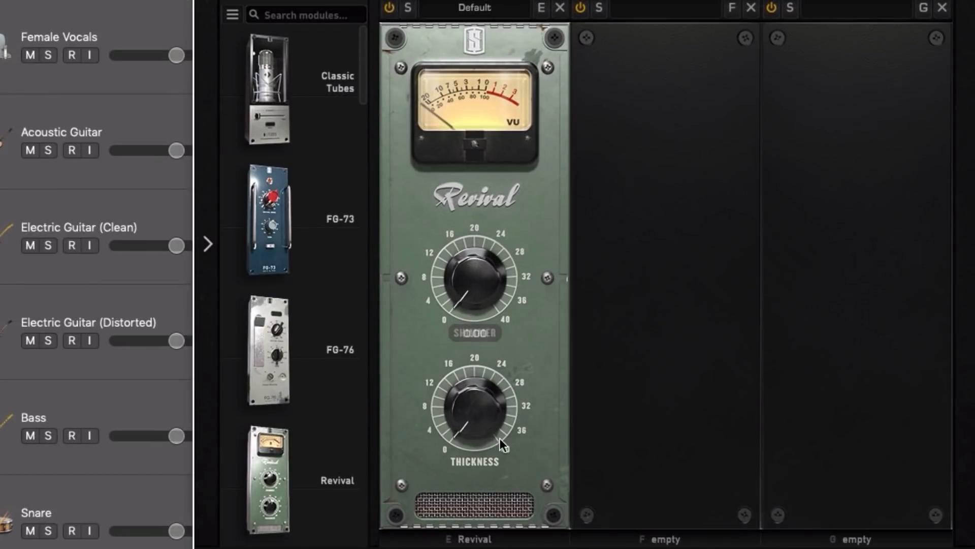
mouse_move(479, 421)
left_mouse_down()
mouse_move(479, 398)
mouse_move(482, 412)
left_mouse_up()
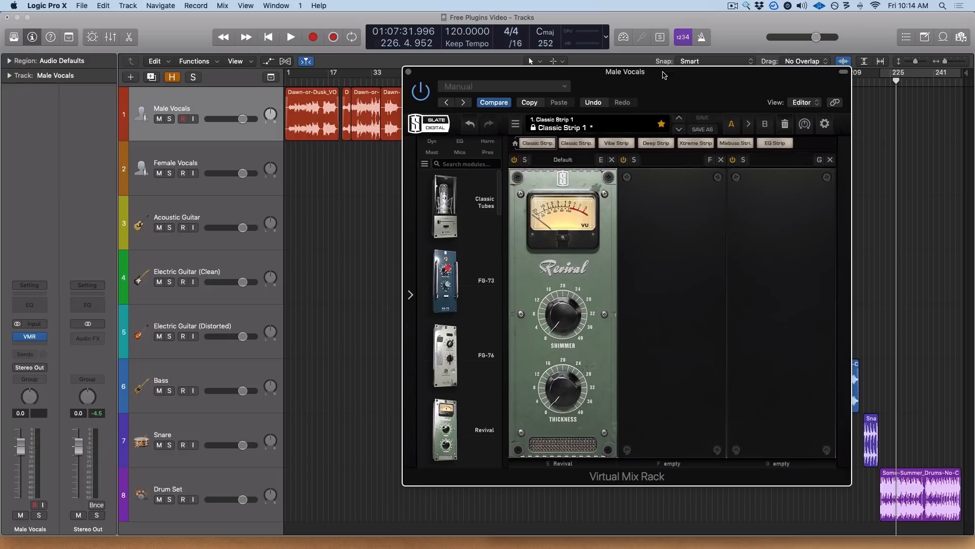
mouse_move(663, 76)
left_mouse_down()
mouse_move(707, 121)
mouse_move(660, 64)
left_mouse_up()
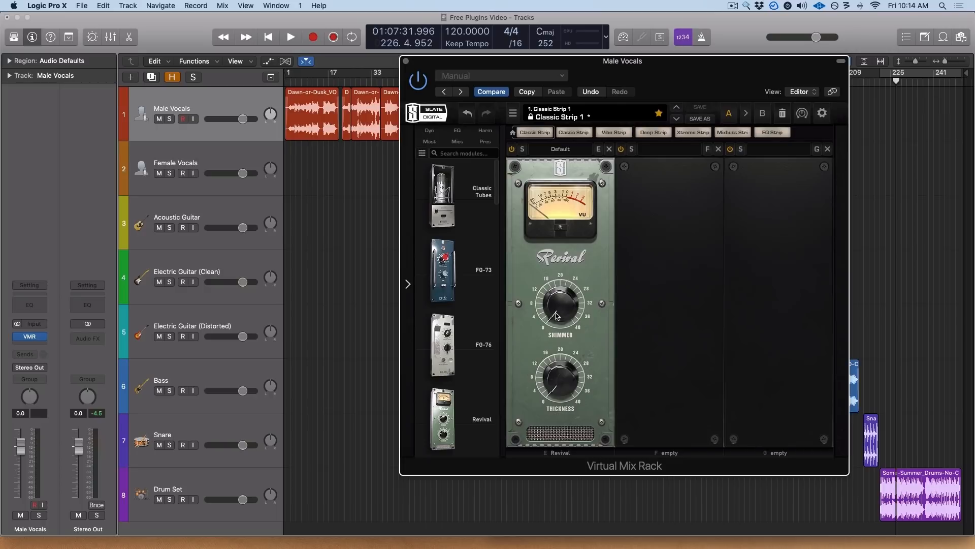
mouse_move(541, 373)
left_click_drag(499, 63, 504, 75)
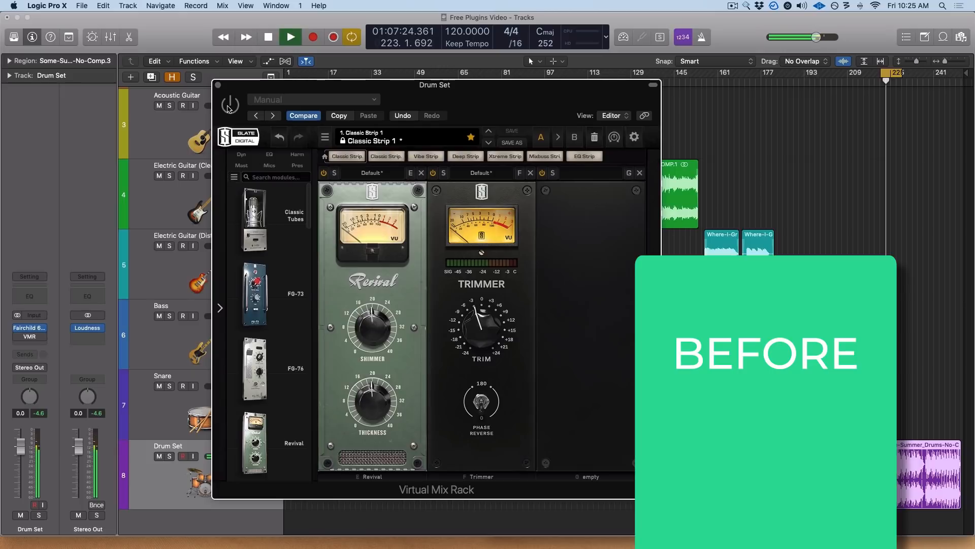
- Switch Virtual Mix Rack on and off on the Drum Set track during playback to compare the processed and dry sound
left_click(229, 105)
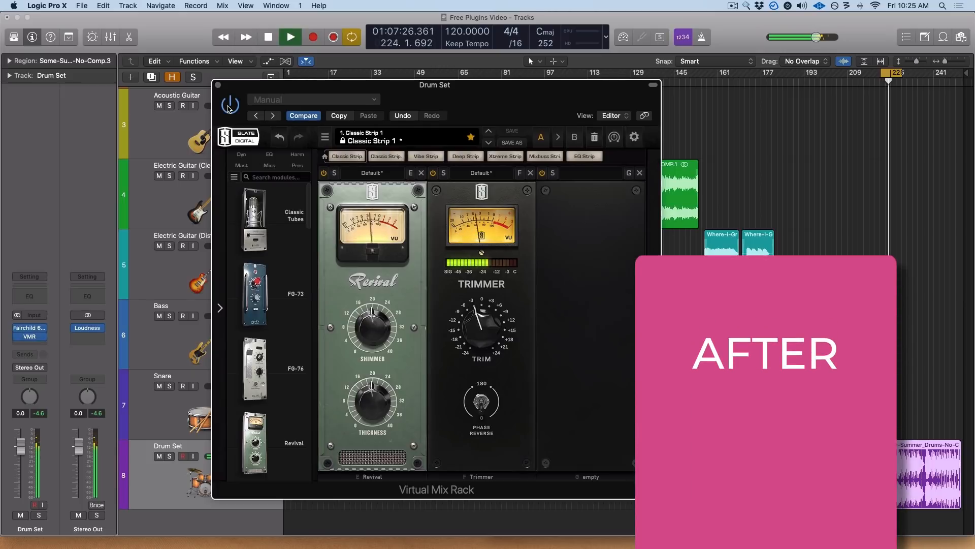
left_click(230, 104)
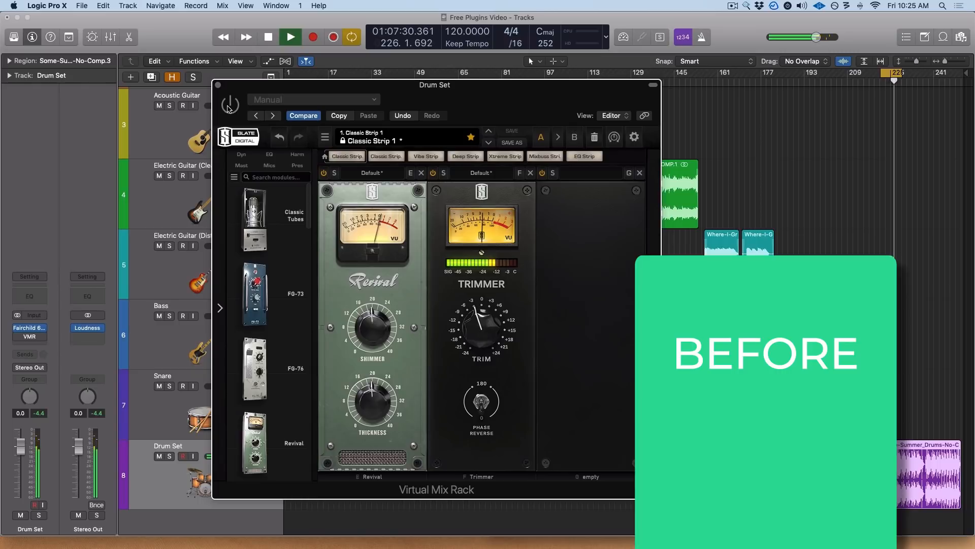
left_click(229, 105)
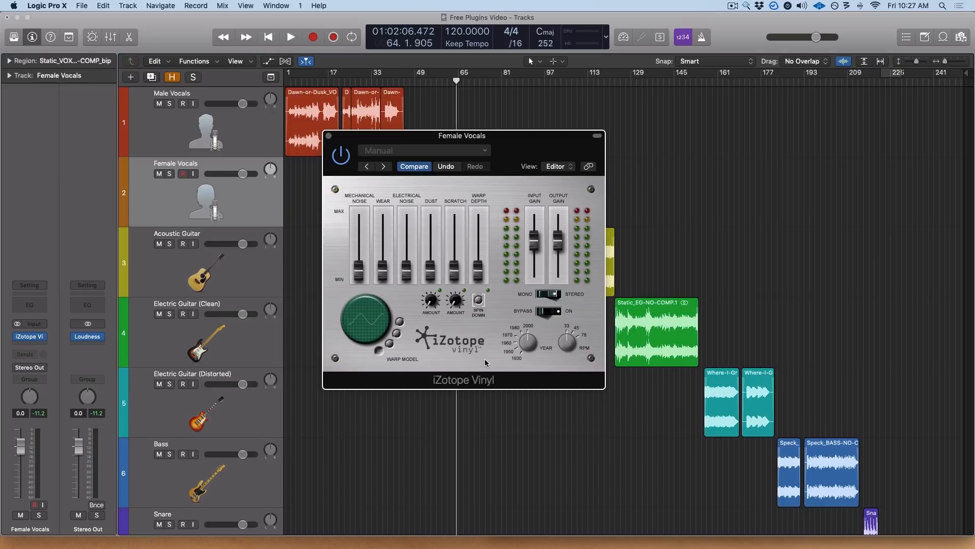
- Adjust the Year dial of iZotope Vinyl on the Female Vocals track
left_click_drag(513, 153, 501, 163)
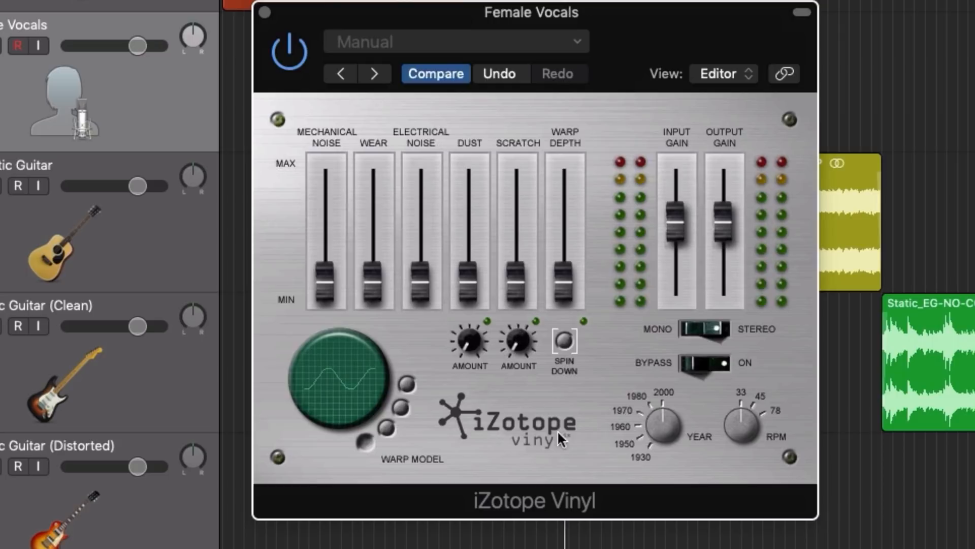
left_click_drag(654, 419, 653, 422)
left_click_drag(653, 427, 654, 435)
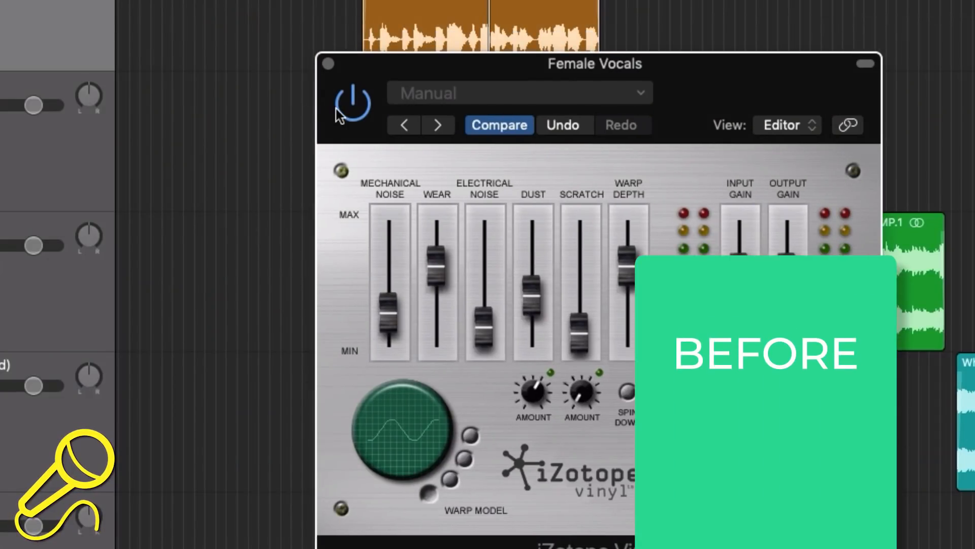
- Compare the Female Vocals with iZotope Vinyl bypassed and active, and lower the plugin's Warp Depth
left_click(335, 109)
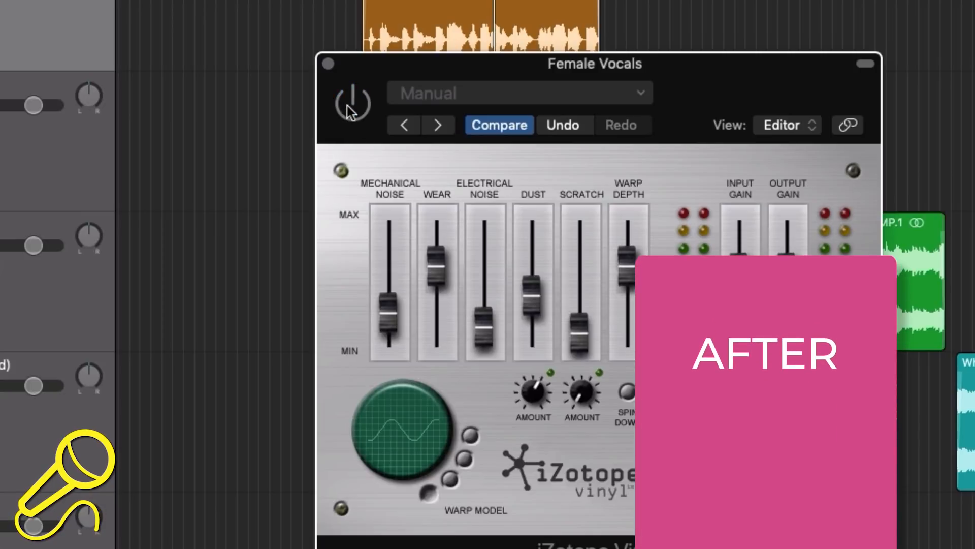
left_click(346, 105)
left_click_drag(756, 100, 651, 94)
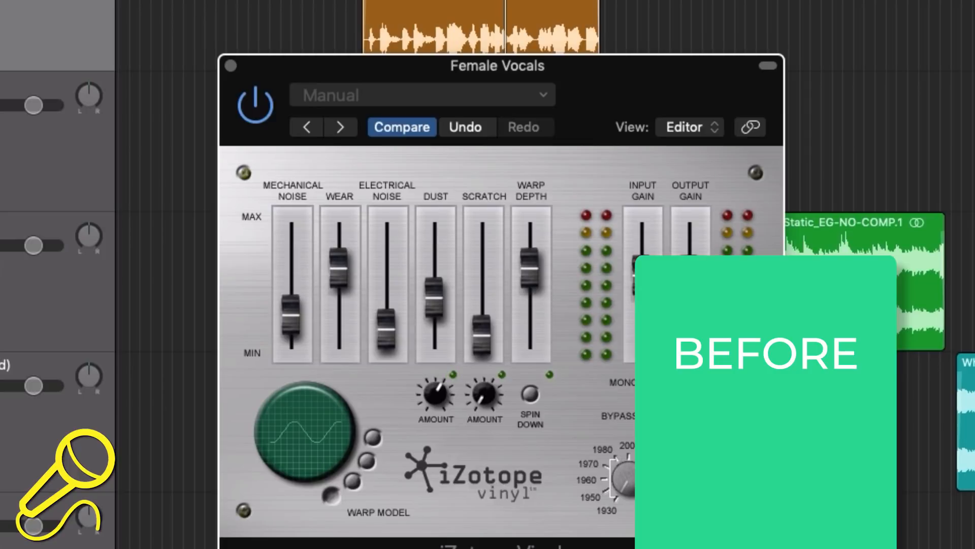
left_click_drag(534, 254, 537, 281)
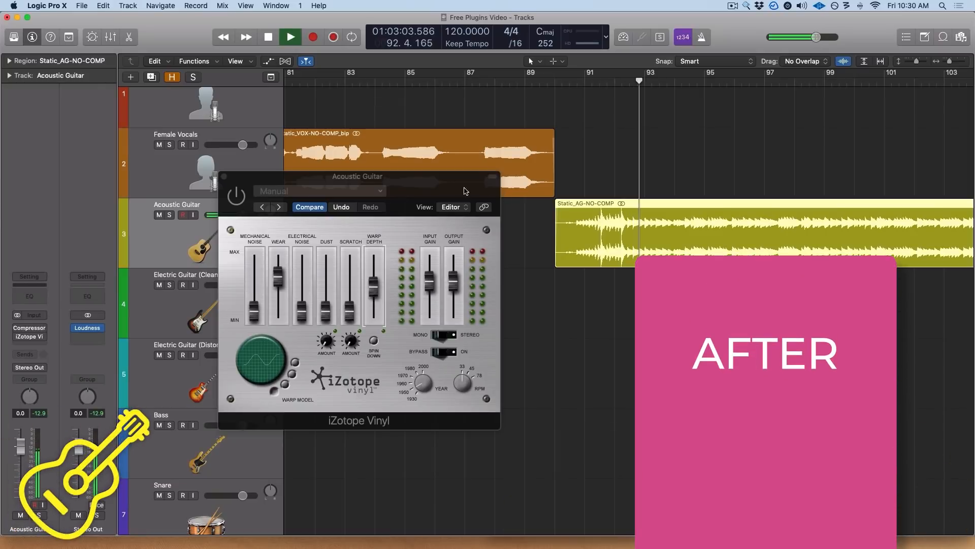
- Lower the Wear and Dust sliders of iZotope Vinyl on the Acoustic Guitar track
left_click_drag(424, 190, 462, 183)
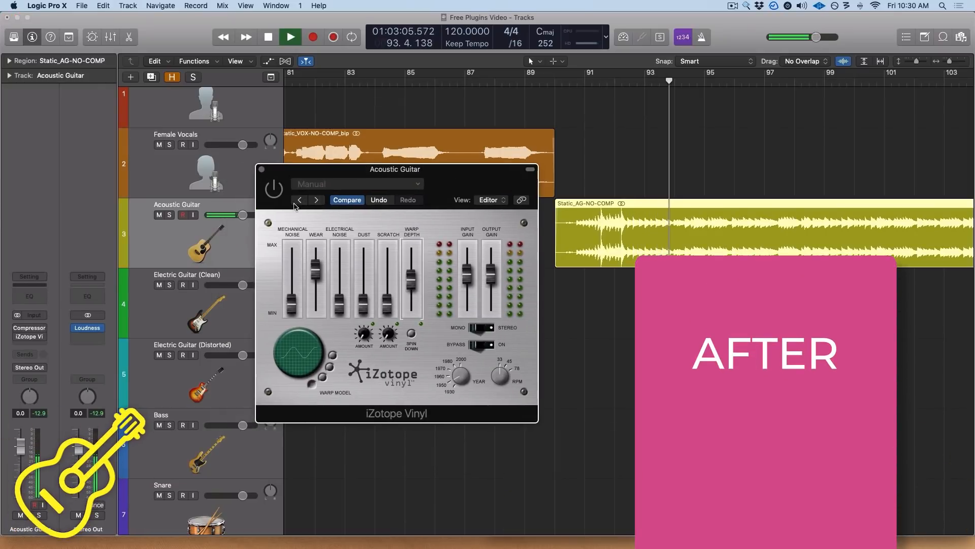
left_click_drag(315, 269, 316, 304)
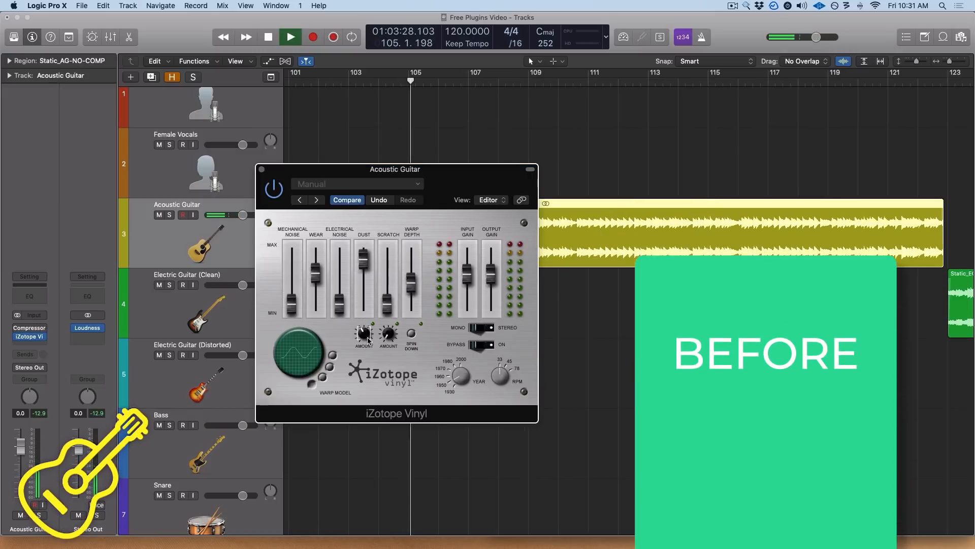
left_click_drag(366, 265, 374, 283)
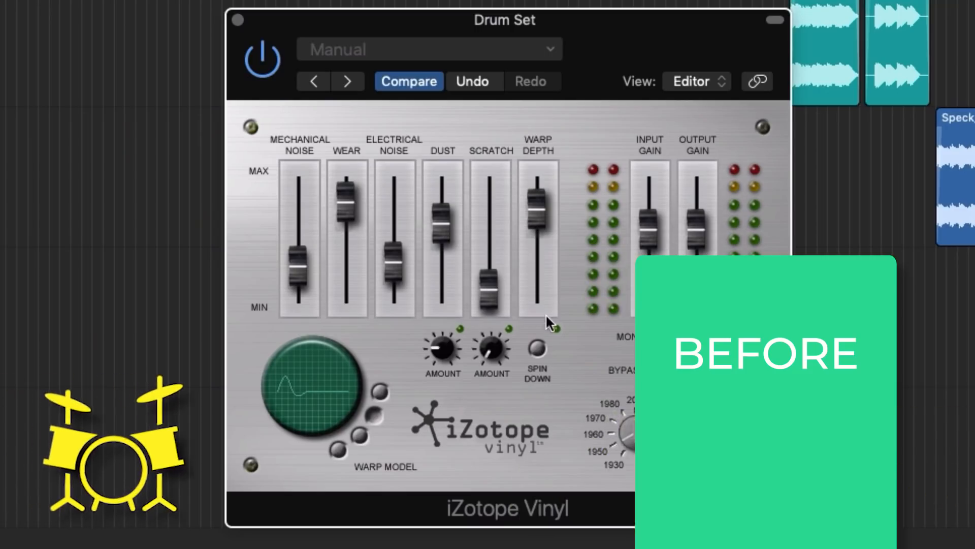
- Switch iZotope Vinyl on and off on the Drum Set track to compare the sound with and without it
left_click(264, 56)
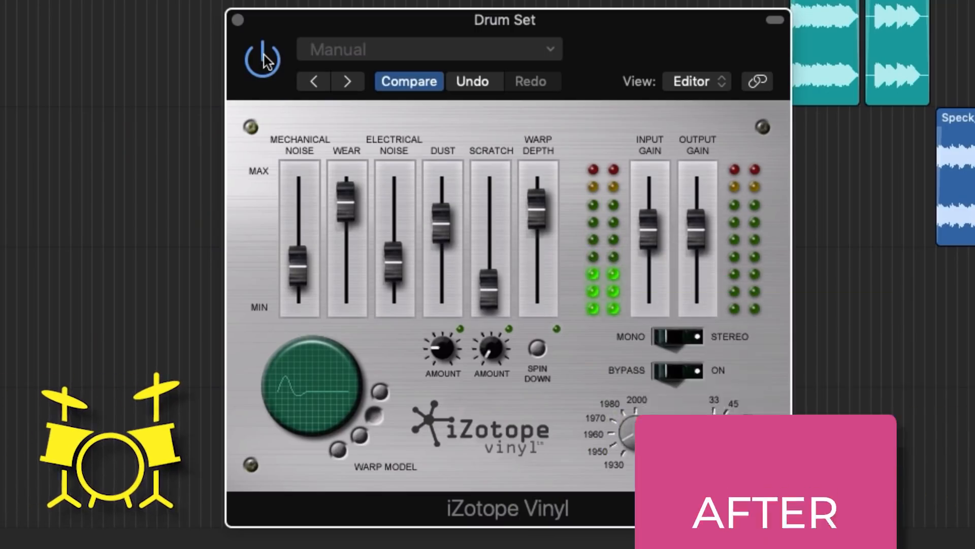
left_click(264, 55)
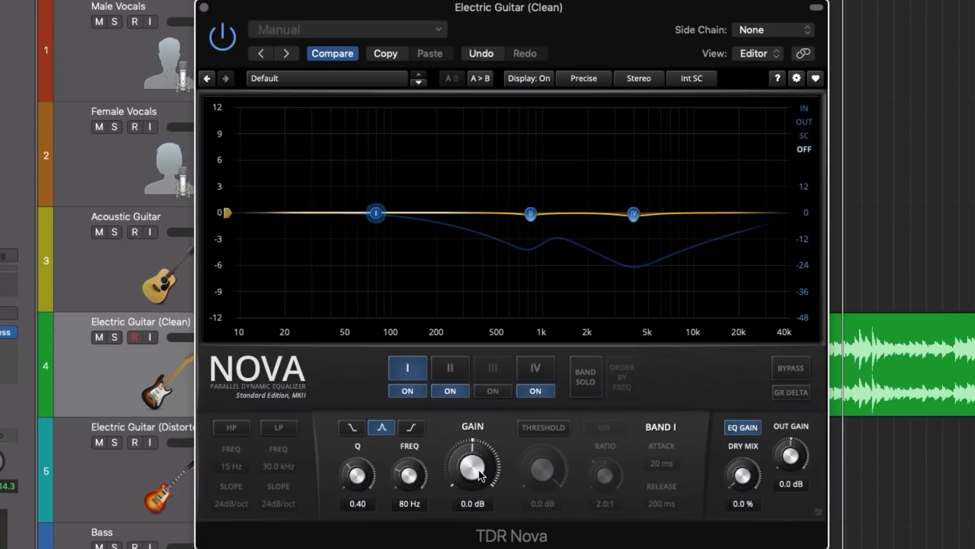
- Boost band I of TDR Nova on the clean electric guitar by 7.1 dB at 397 Hz
left_click_drag(415, 407, 415, 403)
left_click_drag(476, 459, 489, 427)
left_click_drag(376, 157, 482, 151)
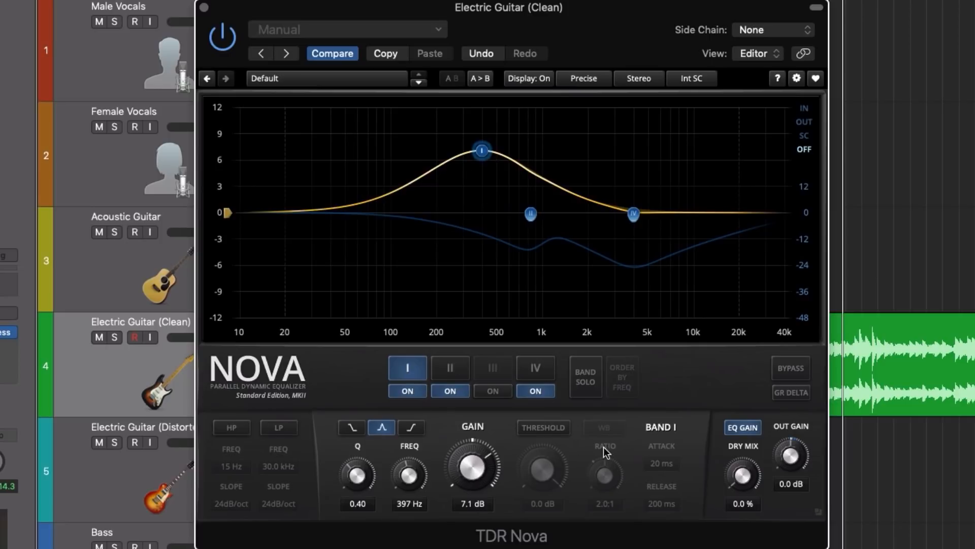
- Reset Nova's band I to 0.0 dB gain with its threshold enabled at -16.0 dB, and switch the band off
left_click(547, 427)
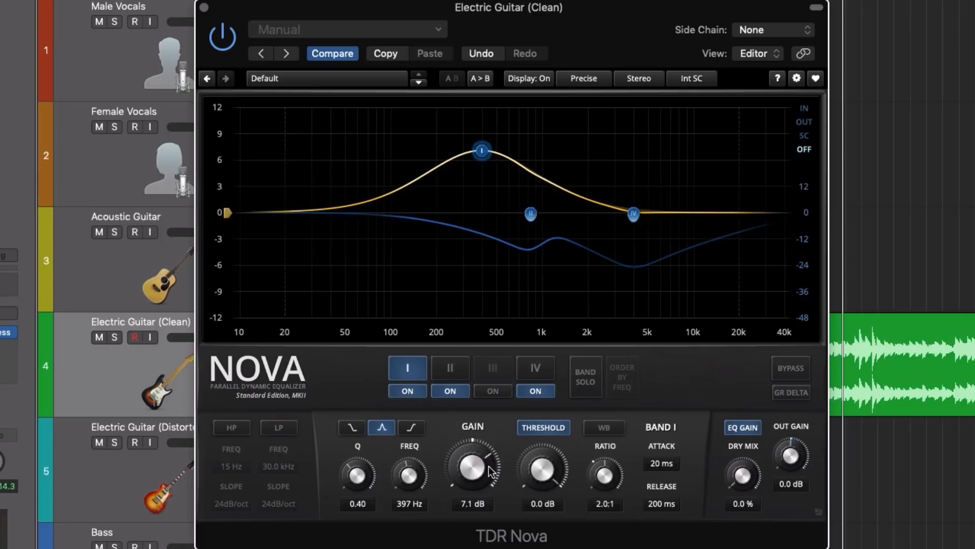
double_click(472, 467)
left_click_drag(543, 470, 543, 511)
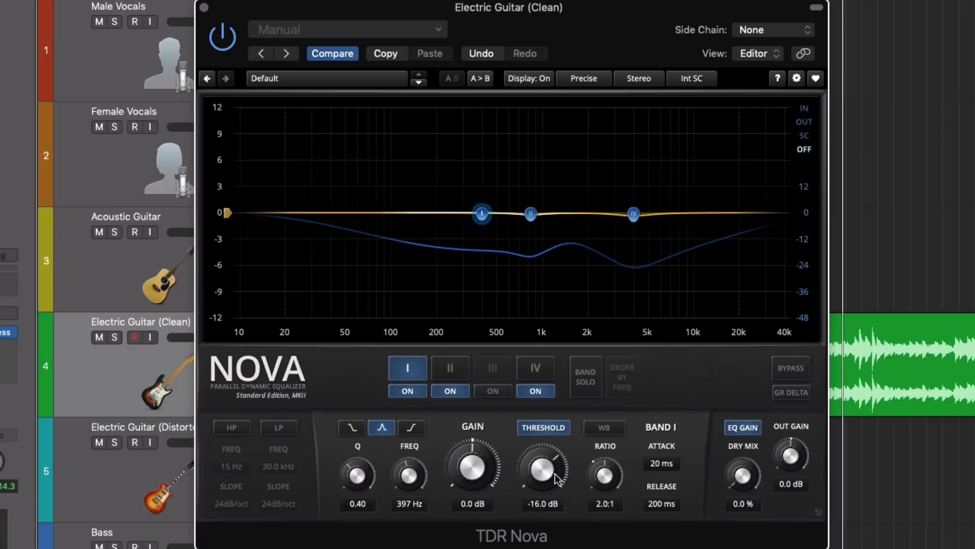
left_click(419, 390)
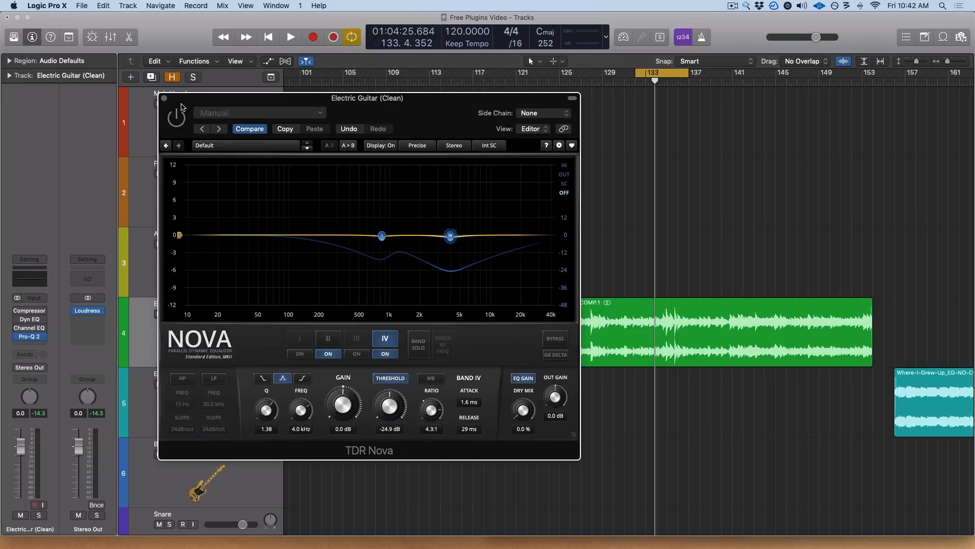
- Play back the clean electric guitar and switch TDR Nova on and off to compare the processed and dry sound
left_click_drag(181, 107, 176, 104)
key("space")
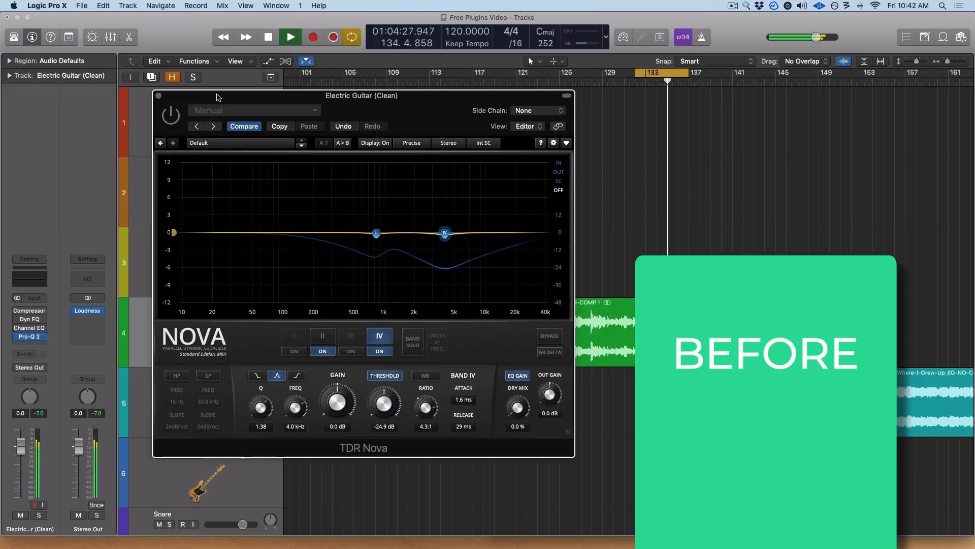
left_click(174, 115)
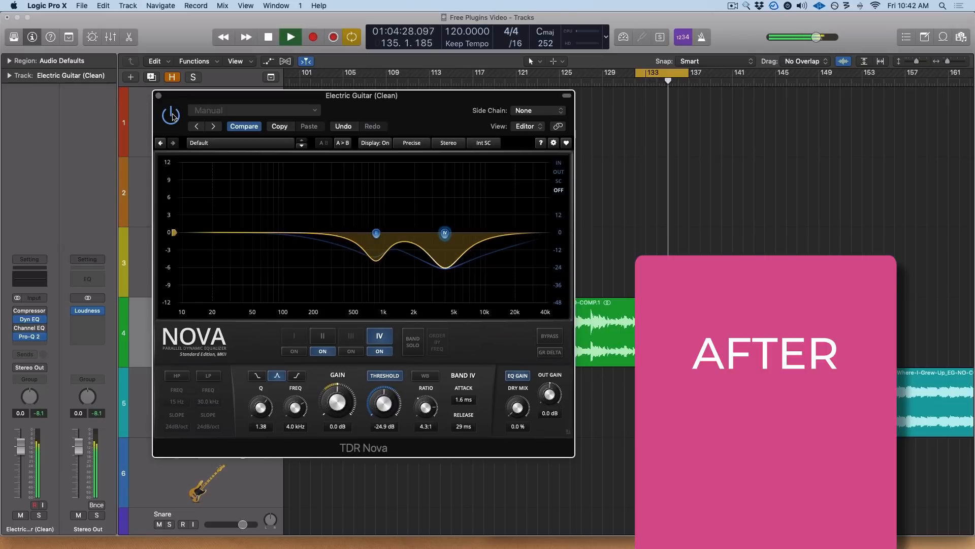
left_click(172, 116)
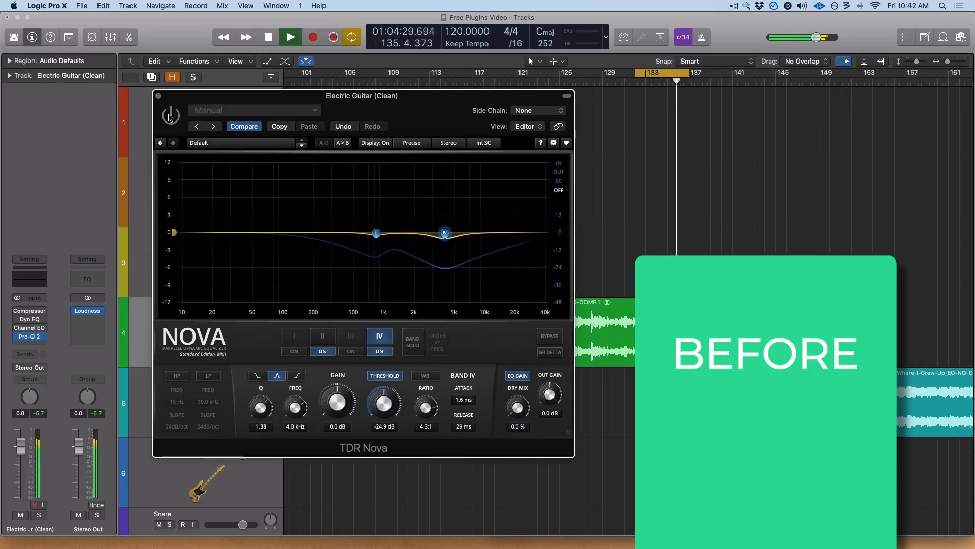
left_click(171, 116)
key("space")
key("space")
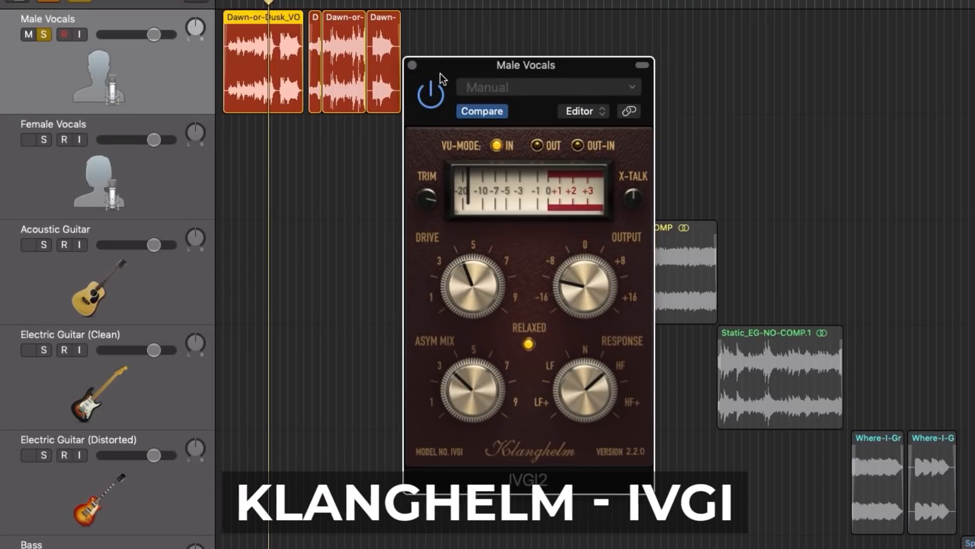
- Move the IVGI2 window aside and compare the Male Vocals with the plugin bypassed and active during playback
left_click_drag(561, 71, 607, 47)
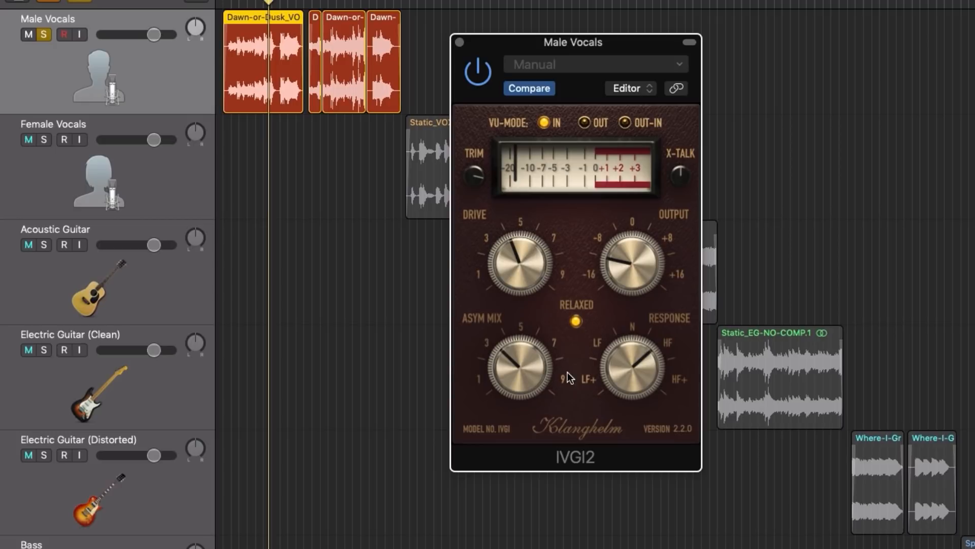
left_click_drag(603, 56, 595, 101)
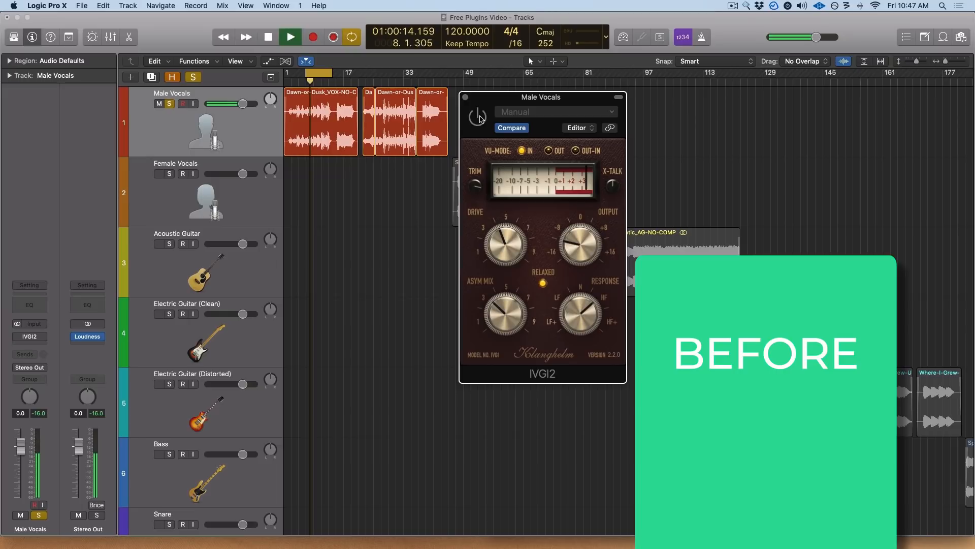
left_click(477, 117)
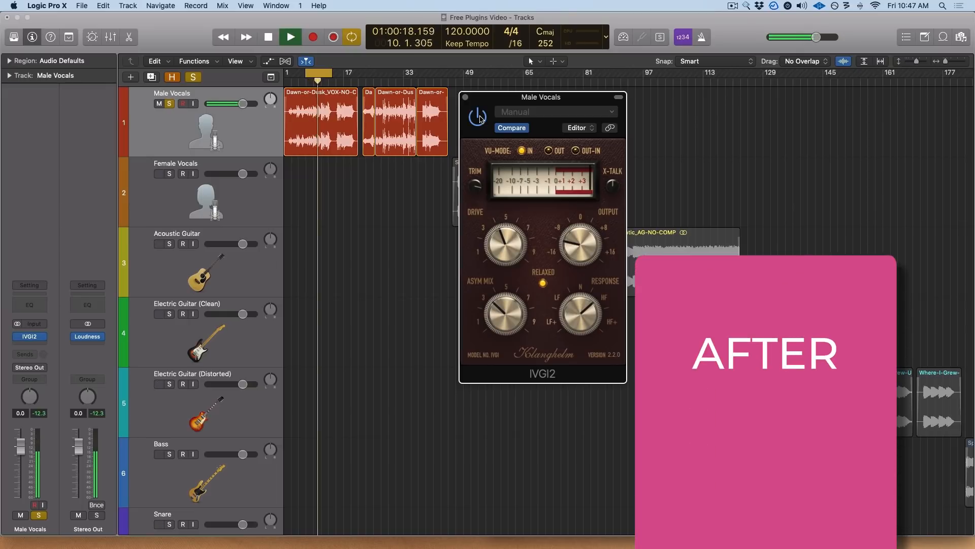
left_click(481, 117)
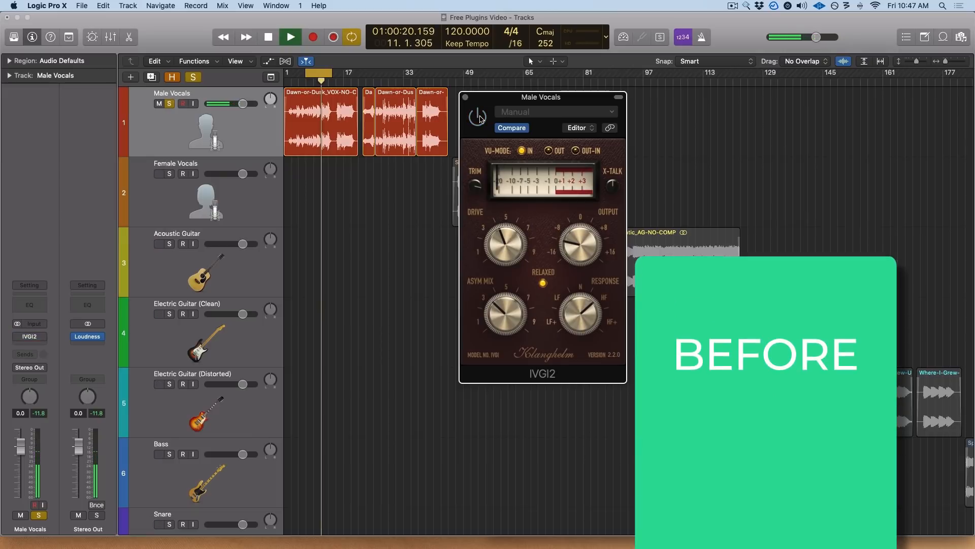
left_click(480, 118)
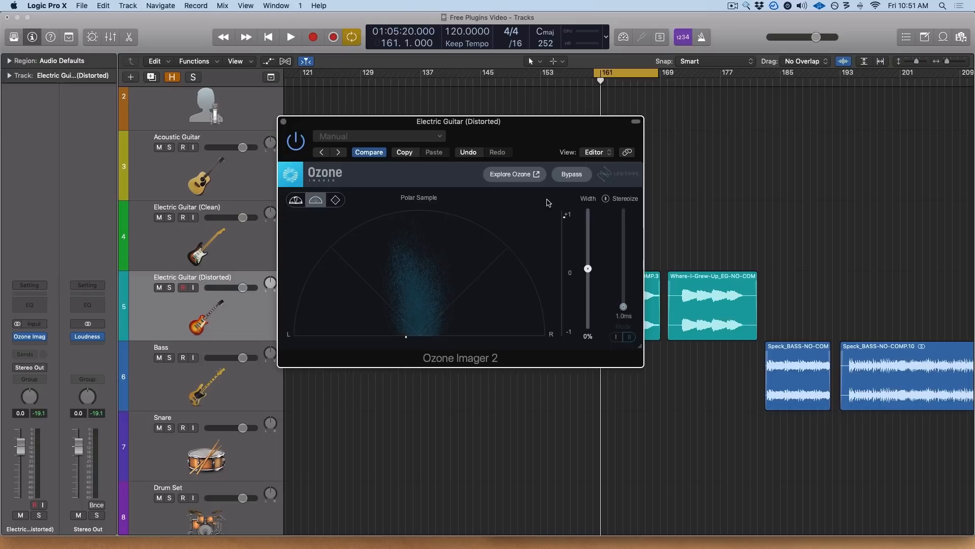
- Enable Stereoize in Ozone Imager 2 on the distorted electric guitar track
left_click_drag(545, 134, 463, 135)
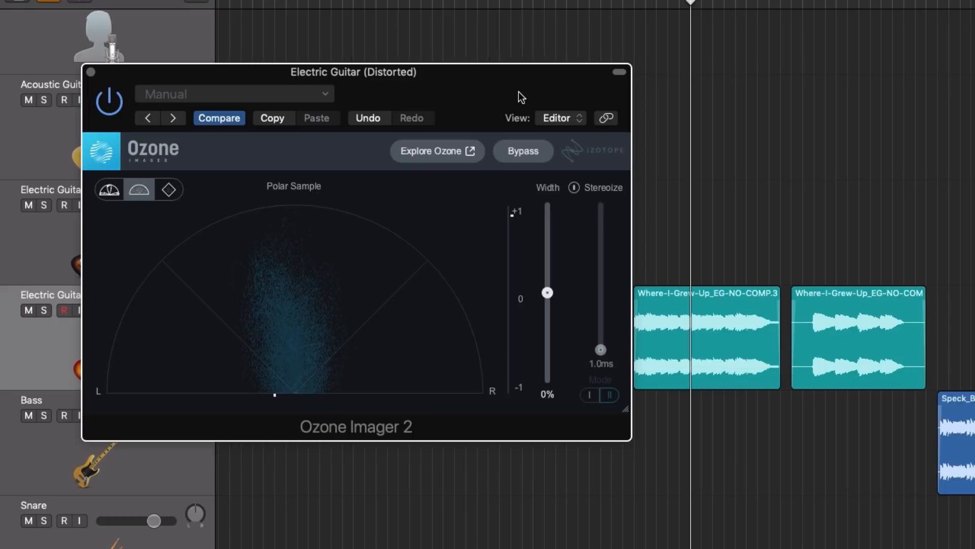
left_click(593, 194)
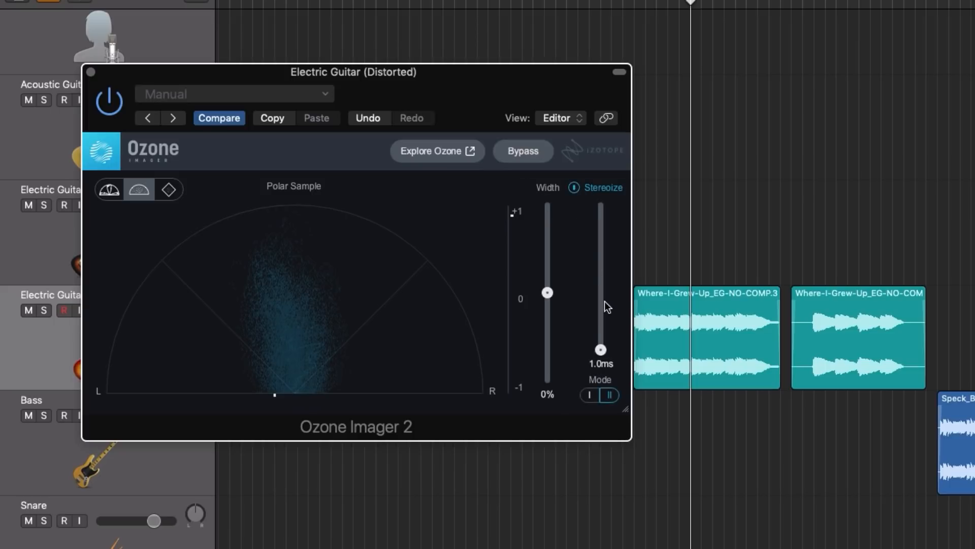
left_click_drag(594, 348, 596, 324)
mouse_move(552, 102)
left_mouse_down()
mouse_move(486, 99)
mouse_move(542, 103)
left_mouse_up()
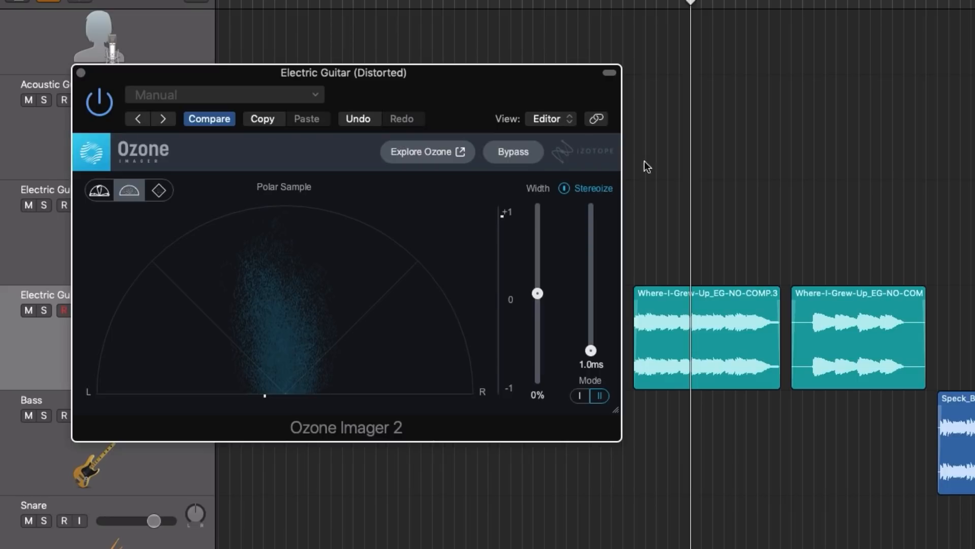
- Set Ozone Imager's Stereoize amount to 8.6 ms and raise the Width above 0%
left_click_drag(597, 357, 598, 299)
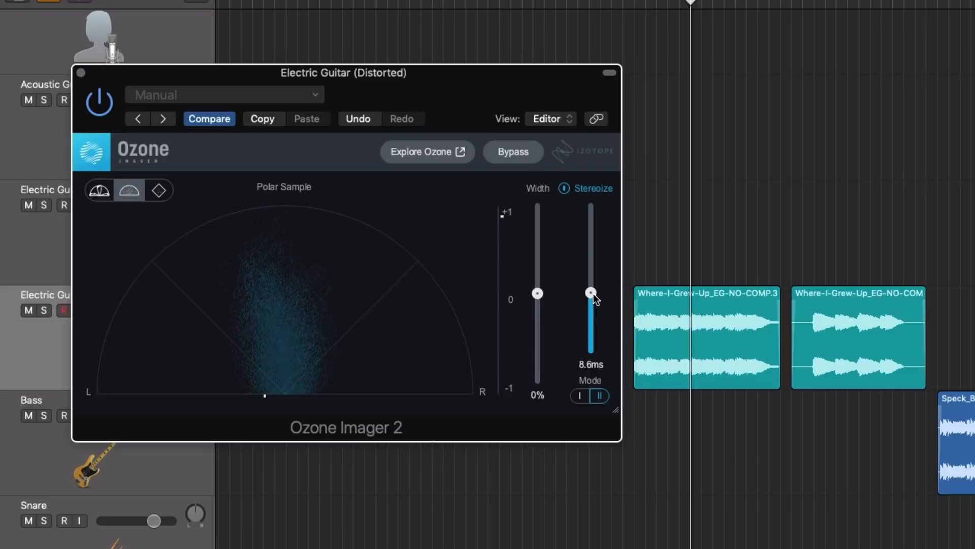
left_click_drag(538, 293, 530, 252)
mouse_move(519, 96)
left_mouse_down()
mouse_move(506, 91)
mouse_move(513, 105)
mouse_move(517, 94)
left_mouse_up()
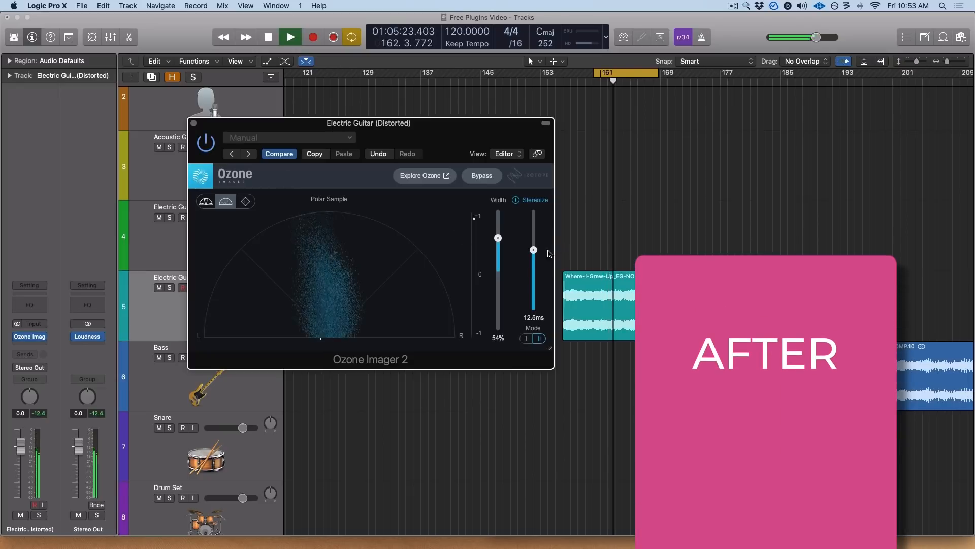
- Raise Ozone Imager's Width to 72% on the distorted electric guitar and switch the plugin off to hear the dry sound
left_click_drag(498, 238, 498, 228)
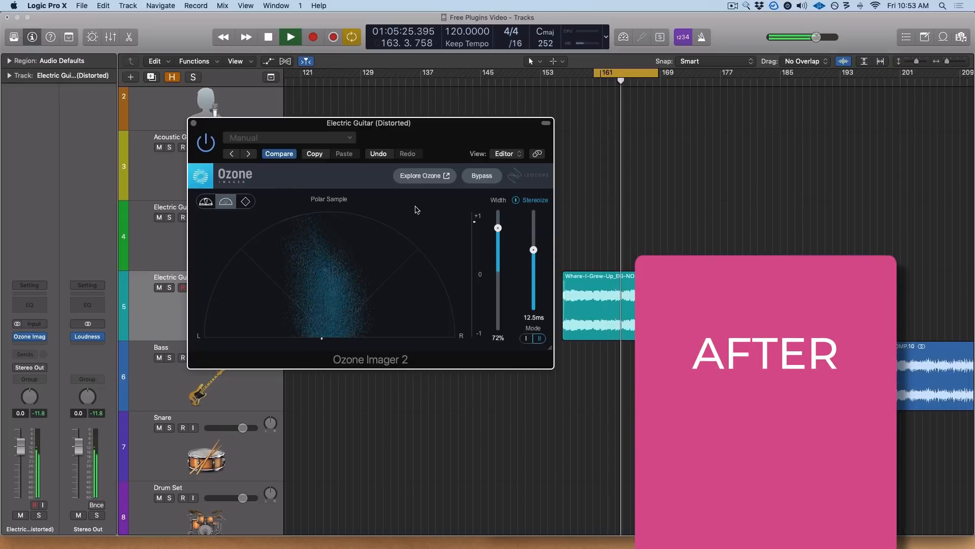
left_click(207, 148)
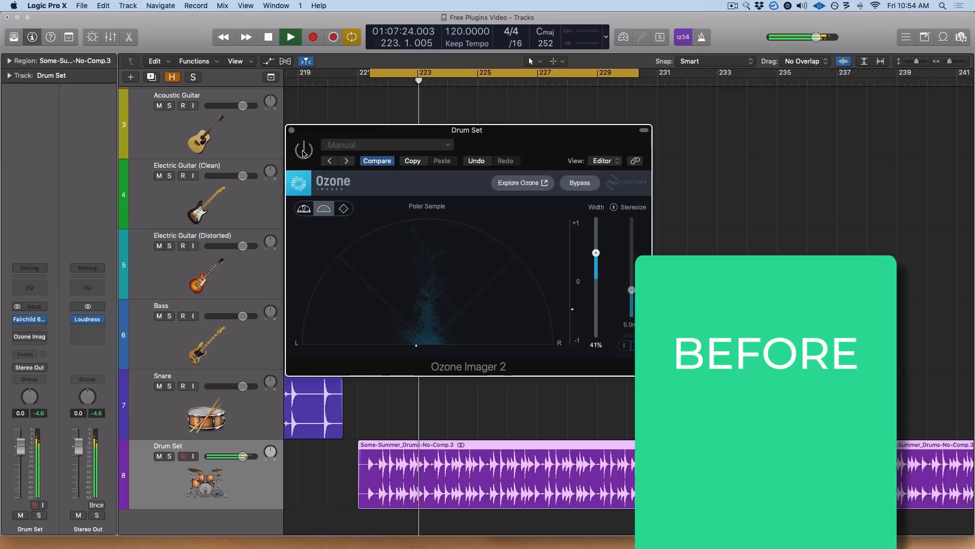
- Switch Ozone Imager 2 on for the Drum Set during playback and adjust its Width
left_click(304, 151)
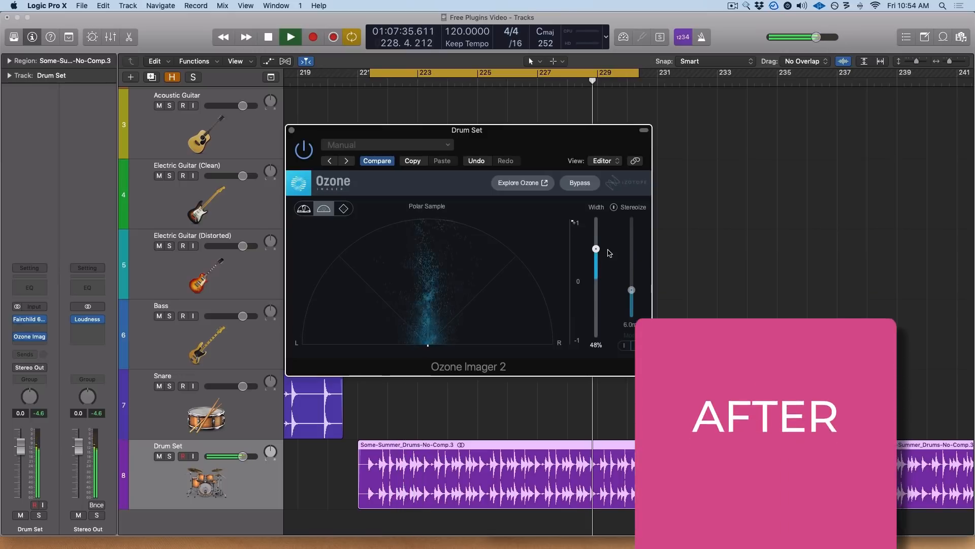
left_click_drag(609, 252, 609, 258)
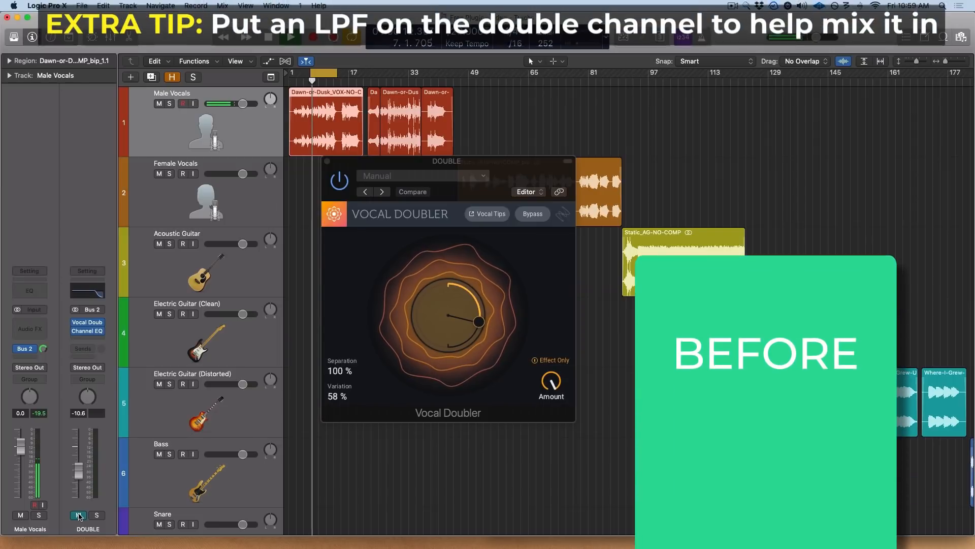
- Raise the DOUBLE channel's level to -8.4 dB and compare the Male Vocals with that channel muted and unmuted
left_click(79, 515)
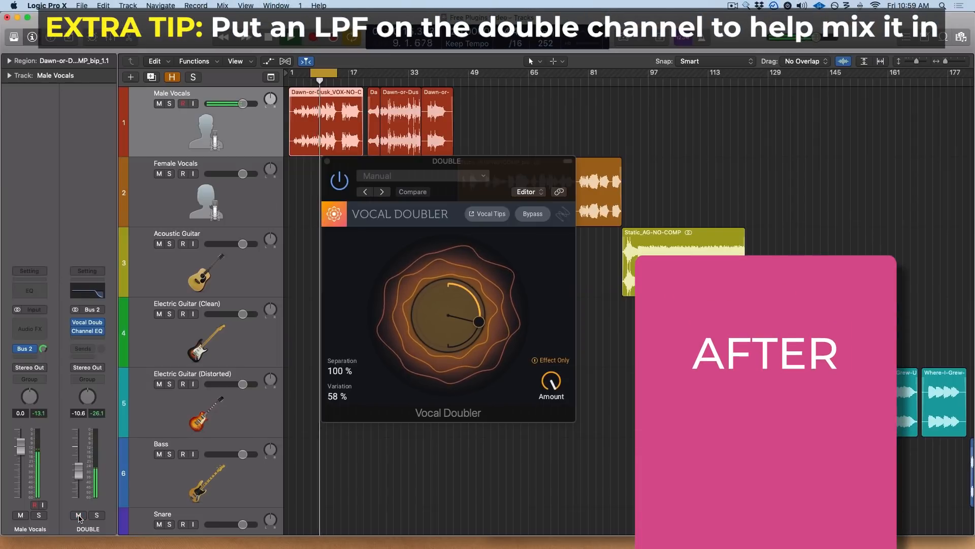
left_click_drag(79, 472, 79, 467)
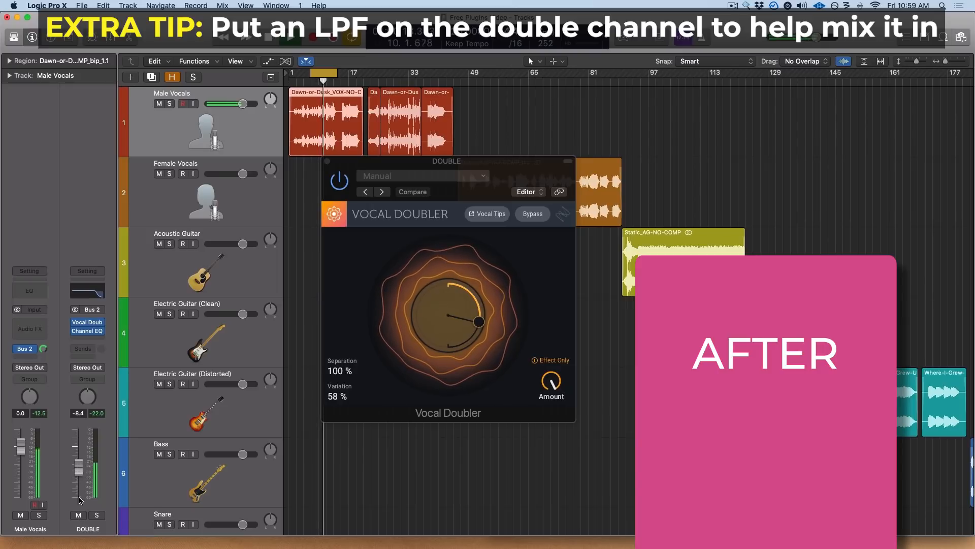
left_click(78, 515)
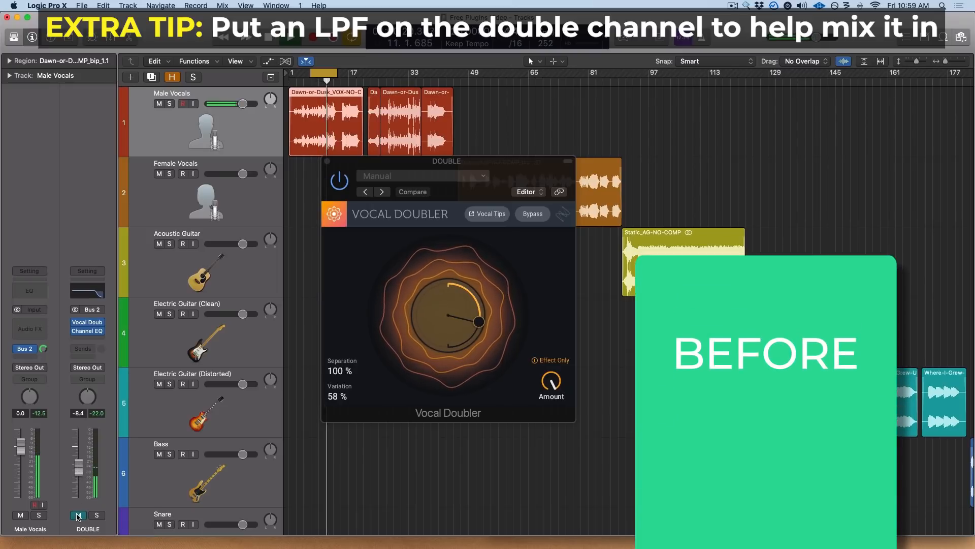
left_click(78, 515)
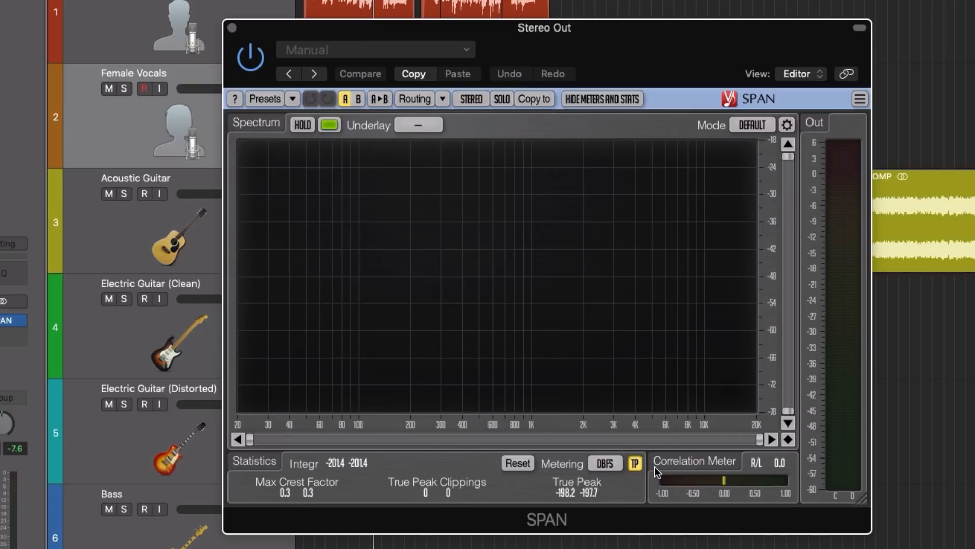
- Position the SPAN window on the Stereo Out and set the cycle range over the Acoustic Guitar region for playback
left_click_drag(623, 29, 677, 92)
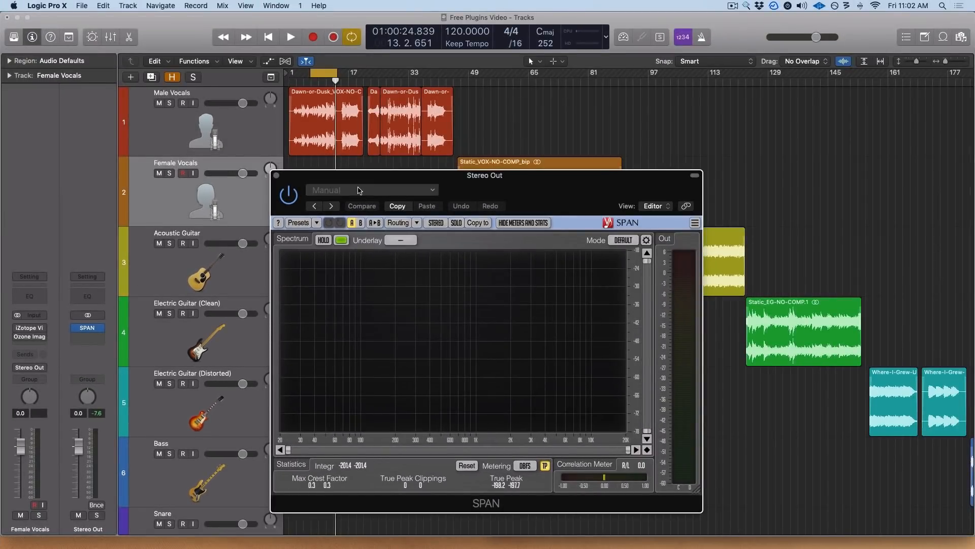
left_click_drag(351, 181, 383, 180)
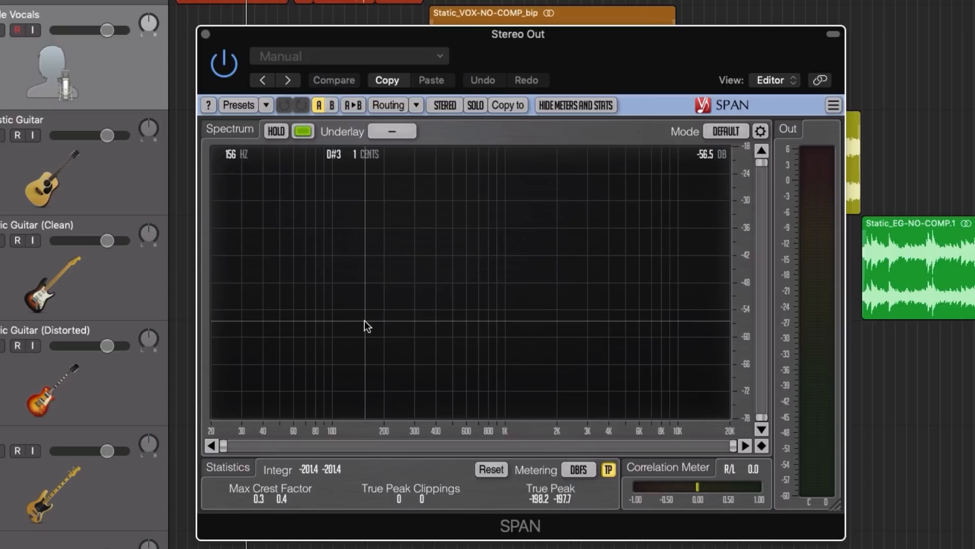
left_click_drag(532, 50, 542, 112)
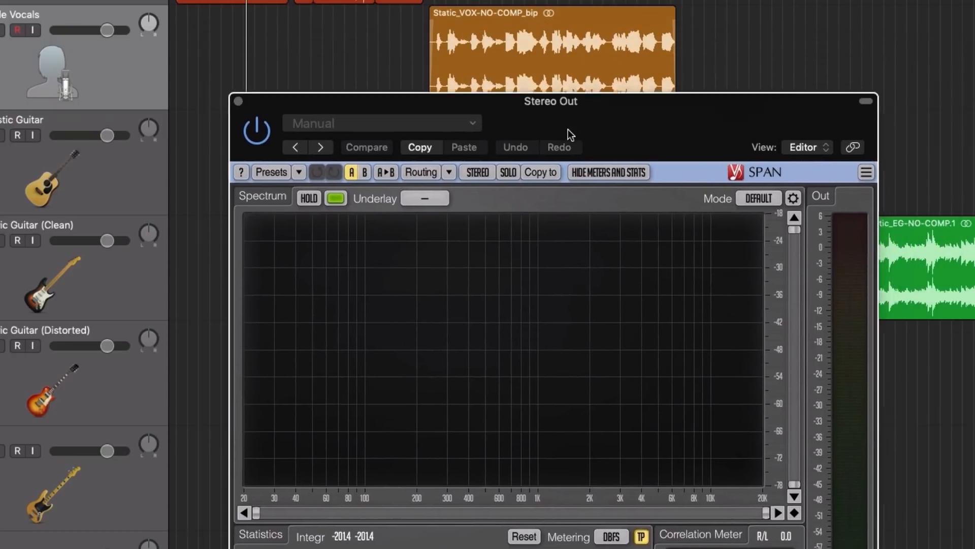
left_click_drag(536, 197, 376, 166)
left_click_drag(660, 79, 730, 79)
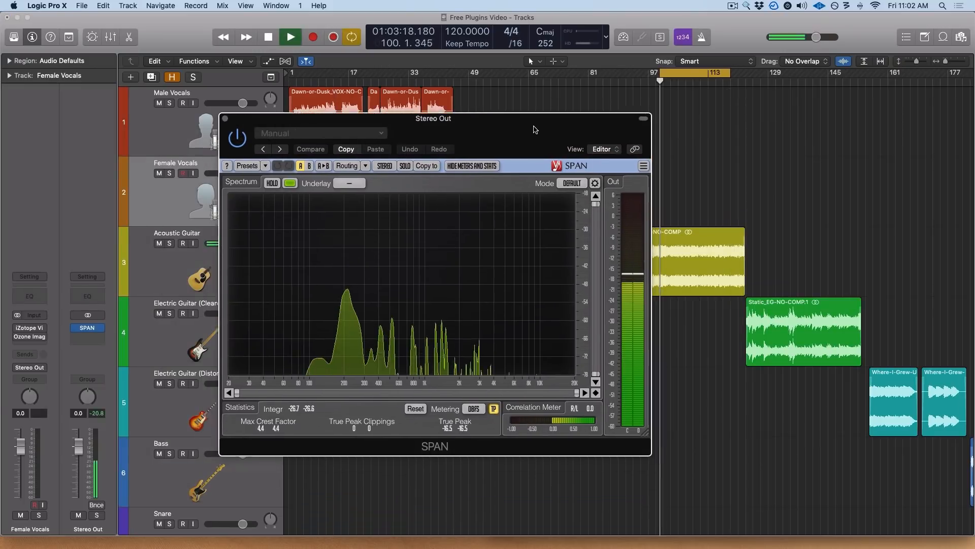
- Set SPAN's metering mode to LUFS-SL while the acoustic guitar plays
left_click_drag(533, 129, 510, 102)
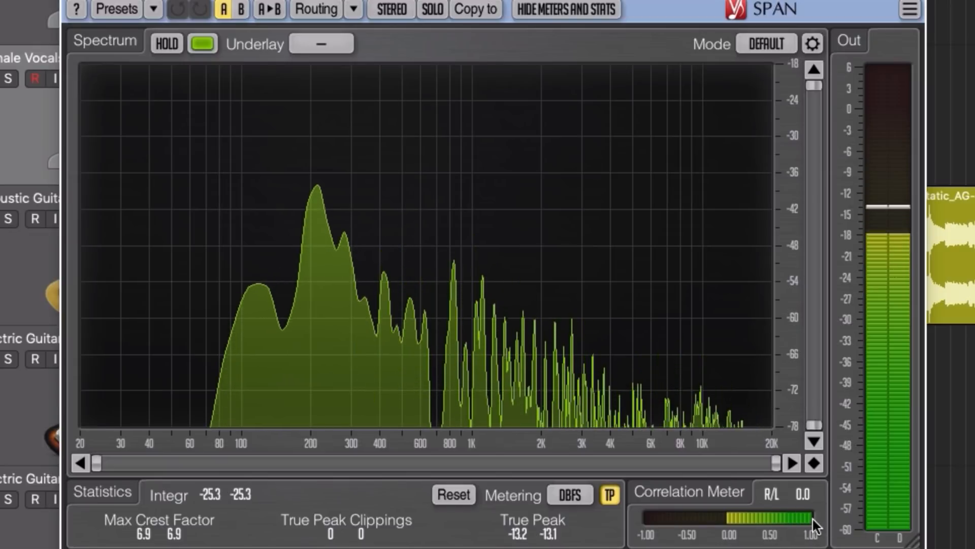
left_click(563, 492)
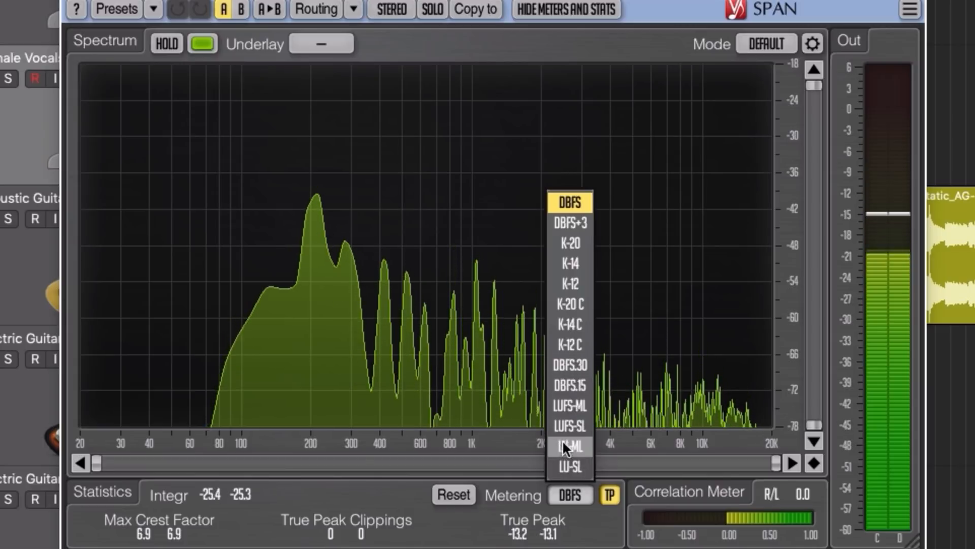
left_click(581, 426)
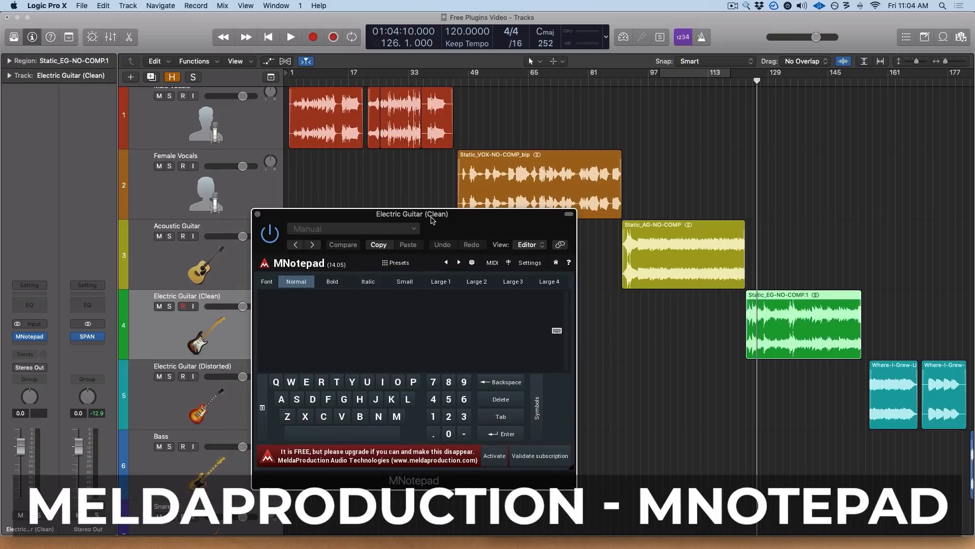
- Write a short greeting with the speaker's first name in MNotepad on the Electric Guitar (Clean) track
left_click_drag(434, 219, 420, 205)
left_click(328, 316)
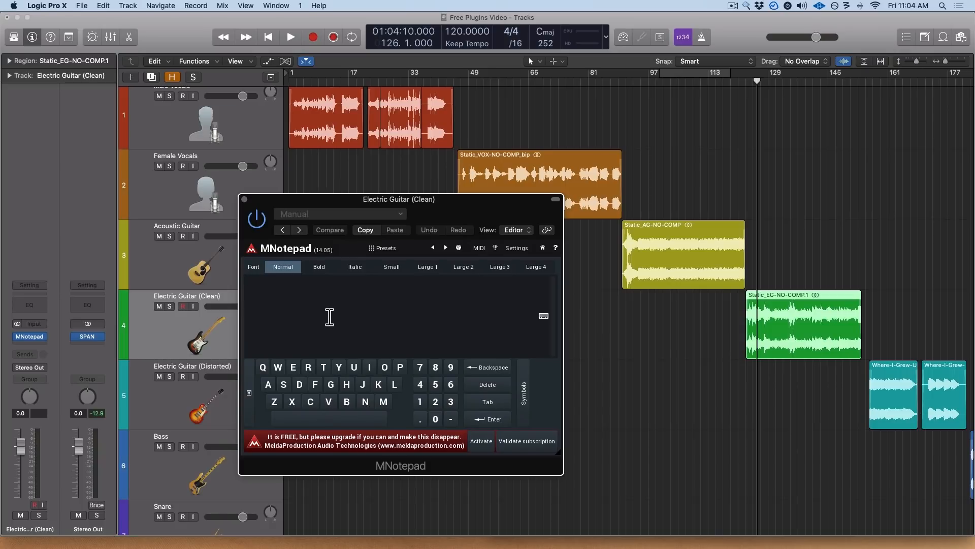
type("He")
type("llo my name is dylan!")
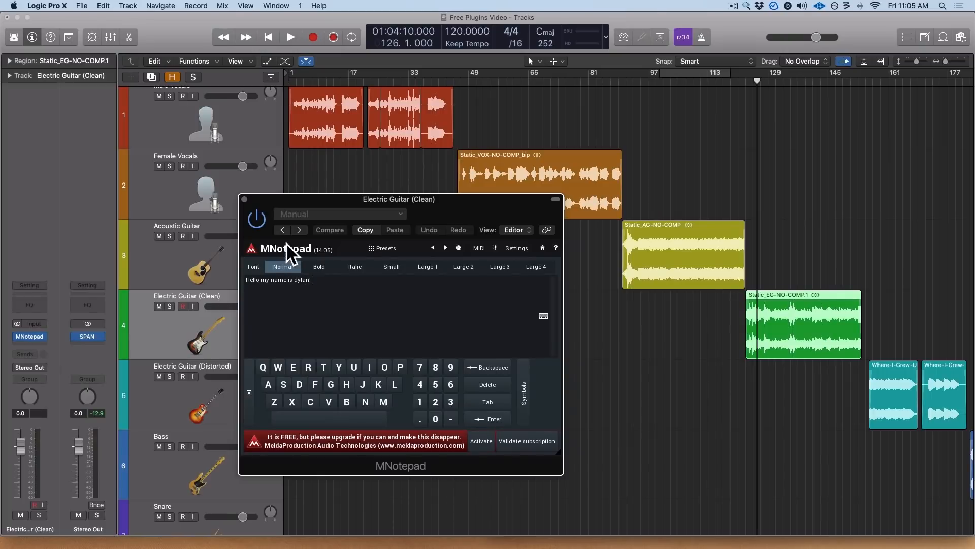
- Close and reopen MNotepad from the Electric Guitar (Clean) channel to check whether the note is kept
left_click_drag(315, 70, 239, 217)
left_click_drag(251, 308, 242, 195)
left_click(29, 341)
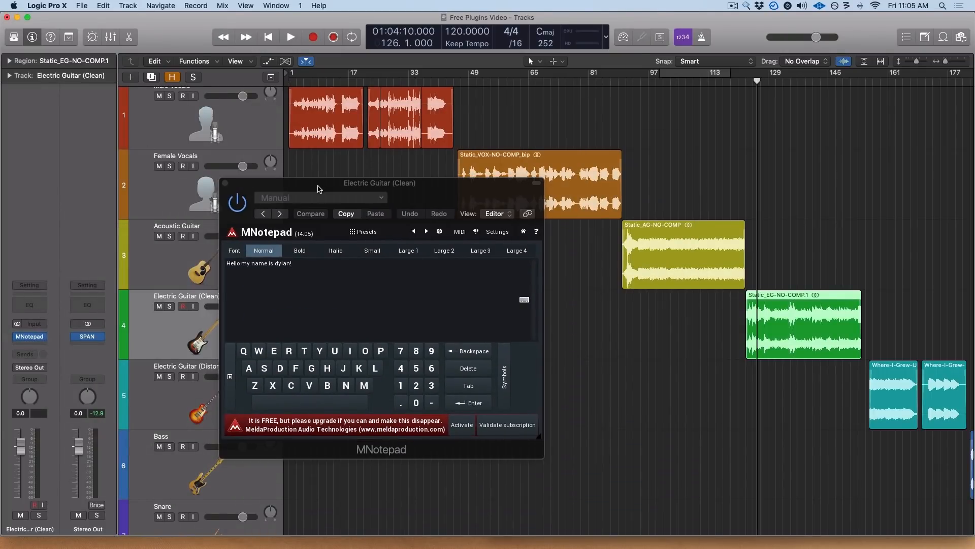
left_click_drag(319, 188, 380, 190)
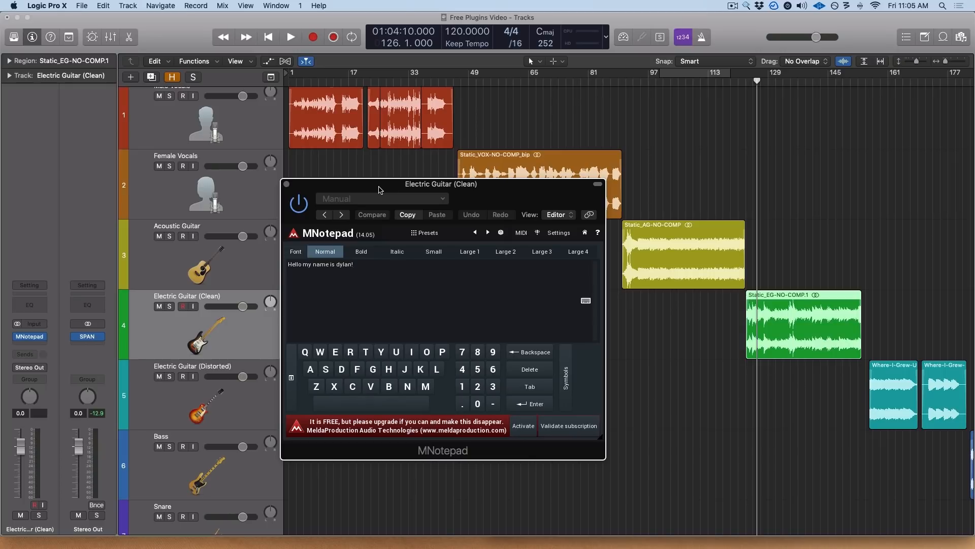
left_click_drag(379, 189, 371, 179)
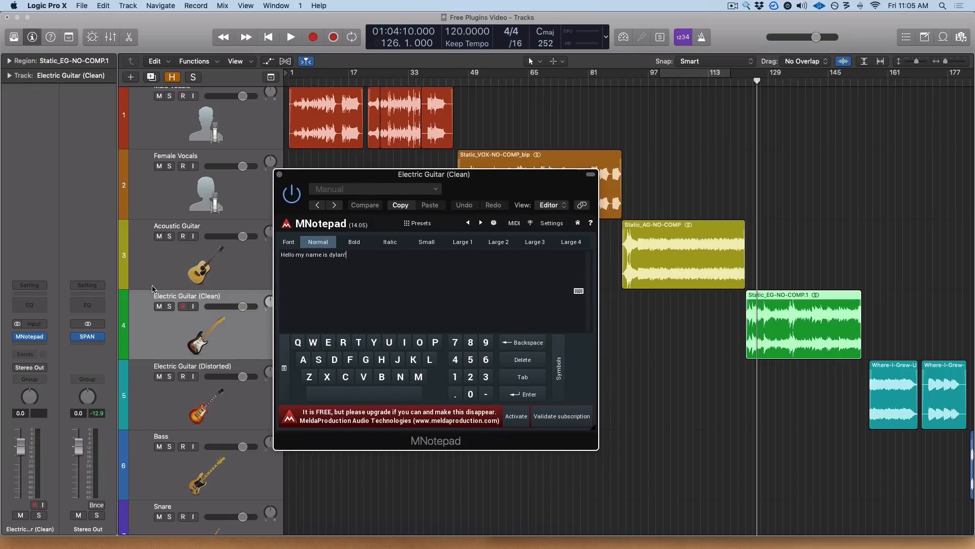
left_click(29, 339)
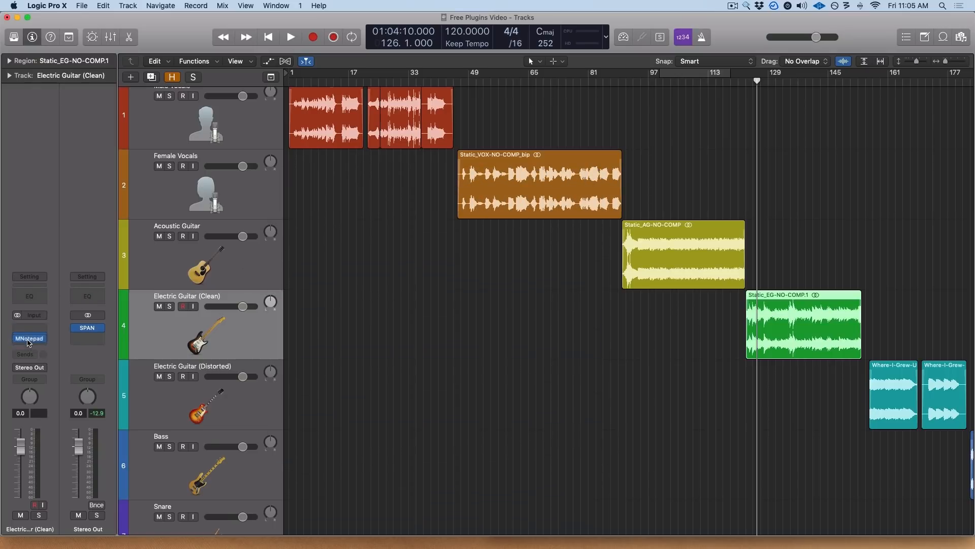
left_click(28, 338)
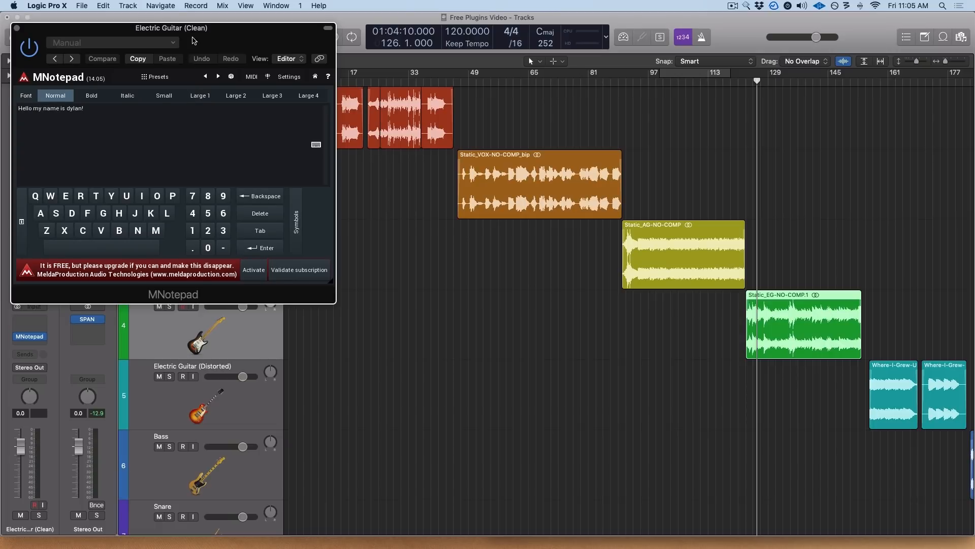
left_click_drag(192, 45, 344, 94)
- Replace the note with "Upper Mids are too heavy, cut around 4kHz"
left_click_drag(276, 173, 124, 145)
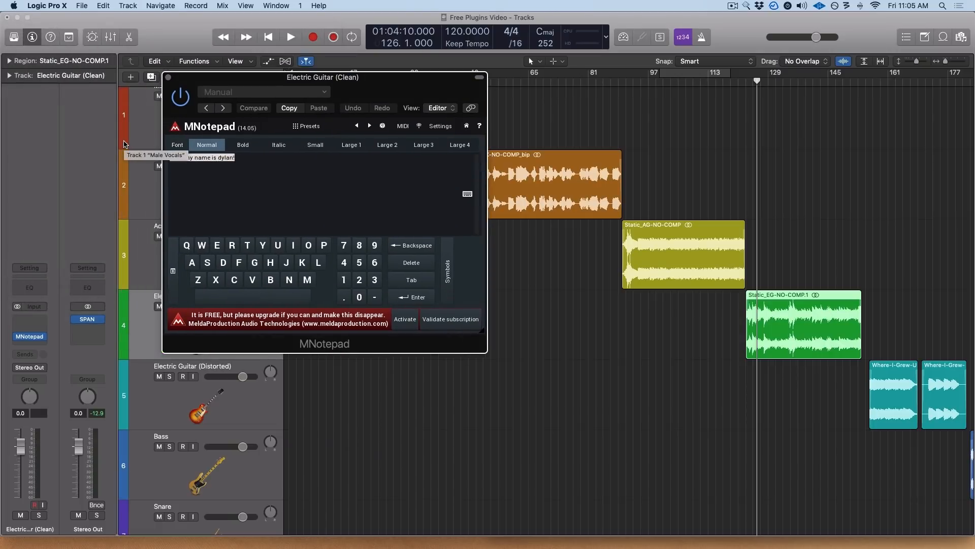
type("Uppe")
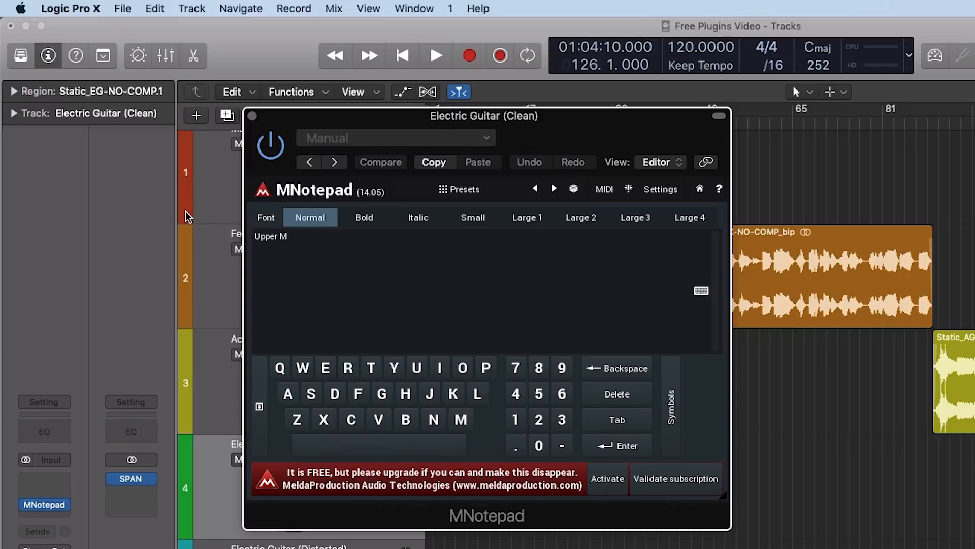
type("ids are too heavy, cut around 4kHz")
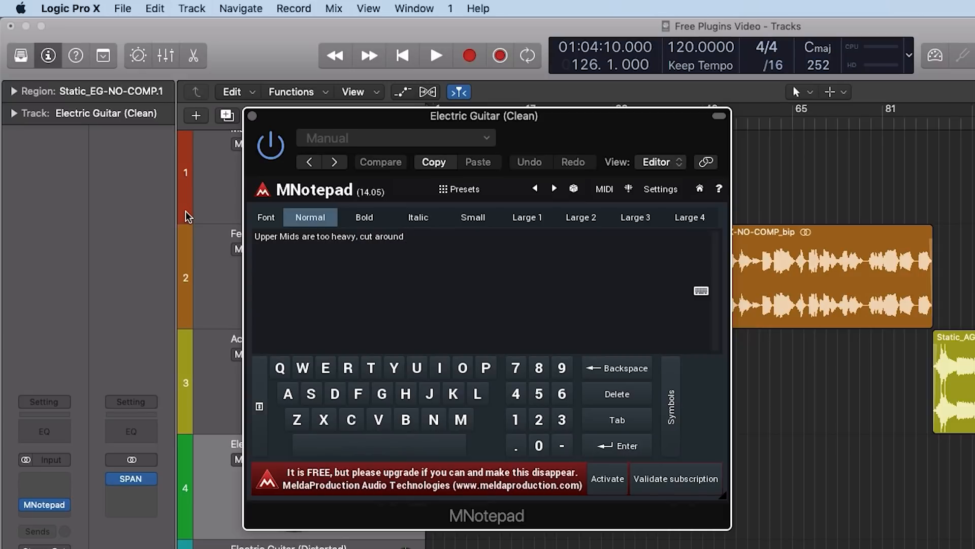
- Replace the equalizer note with "Guitar recorded with Shure SM57, 4 inches from the grill" and reposition the MNotepad window
left_click_drag(254, 122, 472, 243)
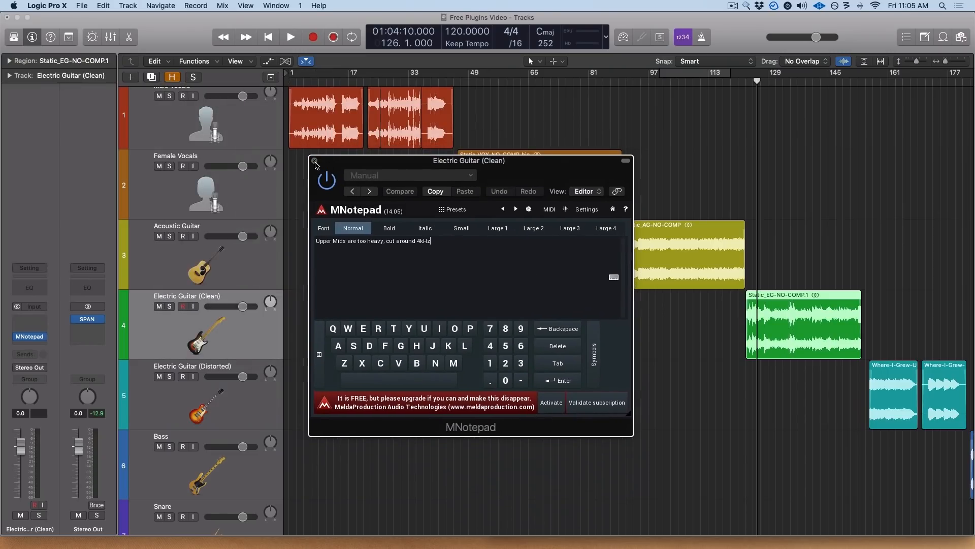
left_click_drag(358, 163, 304, 140)
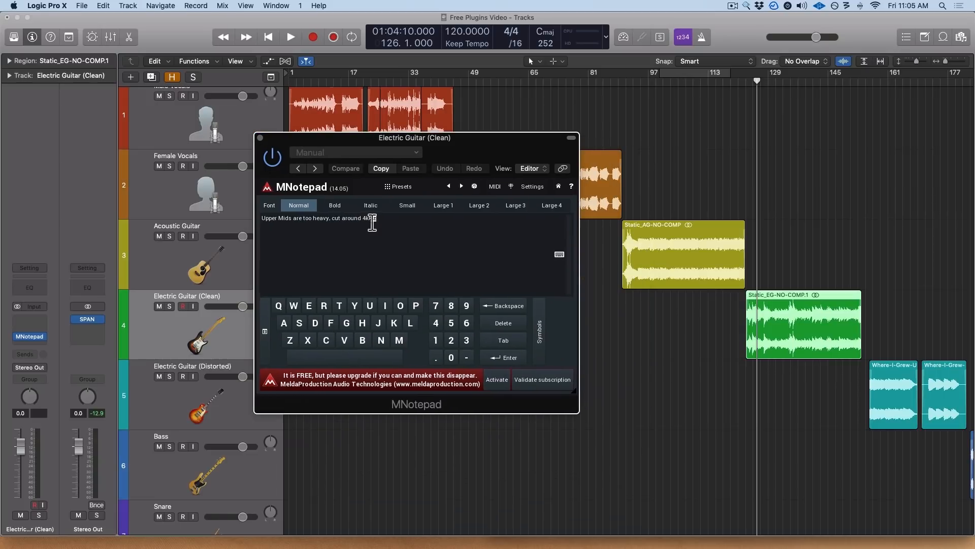
key("super+a")
type("Guitar recorded with")
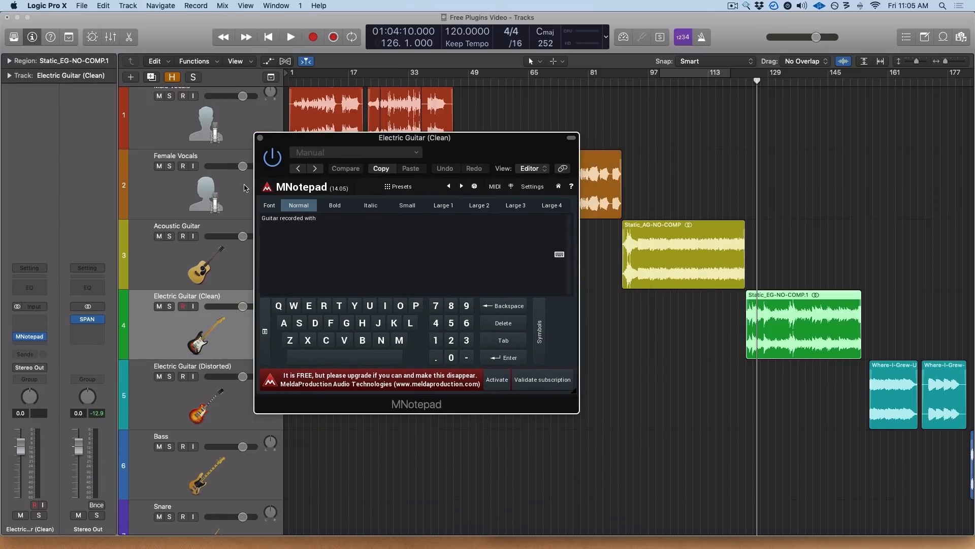
type(" Shure SM57, 4 inches from the grill")
left_click_drag(443, 142, 496, 215)
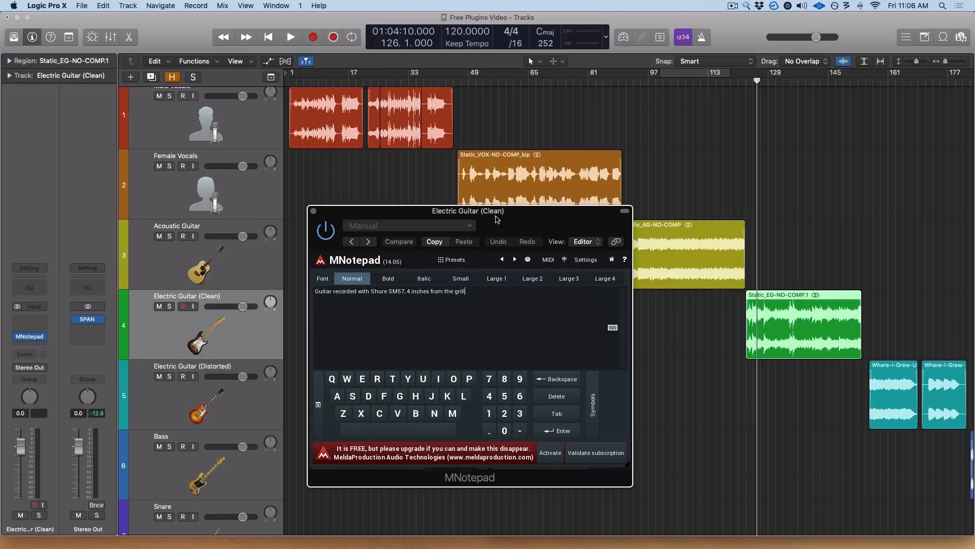
left_click_drag(504, 226, 421, 185)
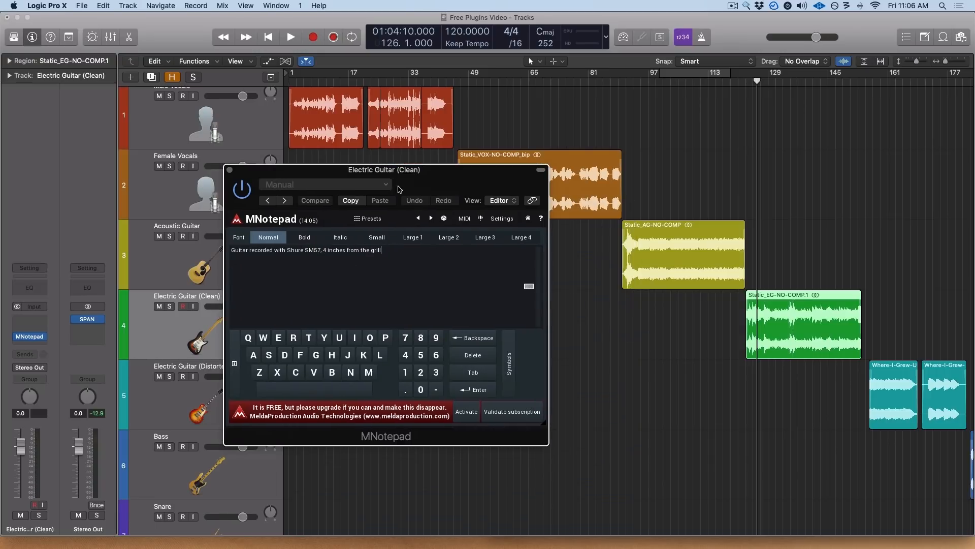
- Preview the whole note in each style from Bold, Italic and Small up to Large 4, and return it to Normal
key("super+a")
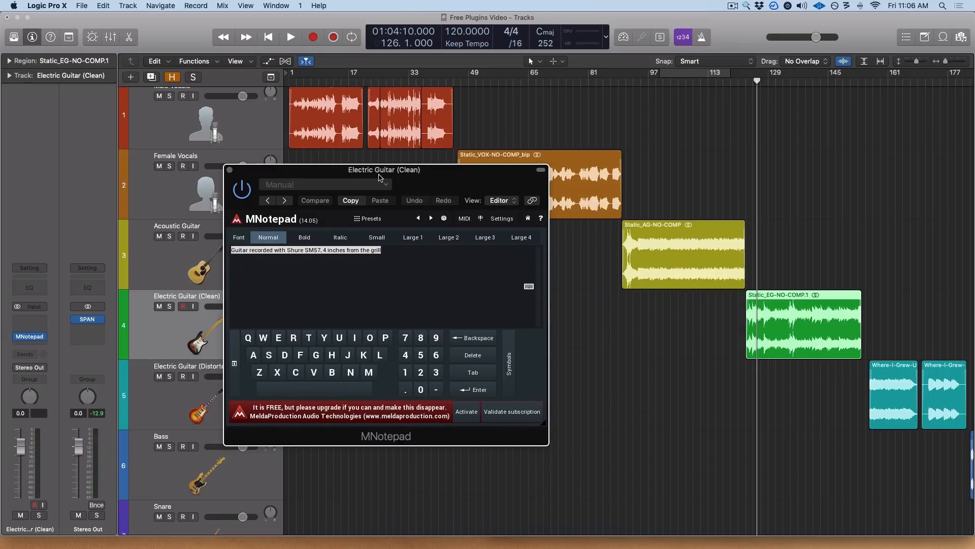
left_click_drag(379, 176, 524, 202)
left_click(449, 263)
left_click(485, 263)
left_click(522, 263)
left_click(556, 262)
left_click(592, 263)
left_click(628, 263)
left_click(668, 263)
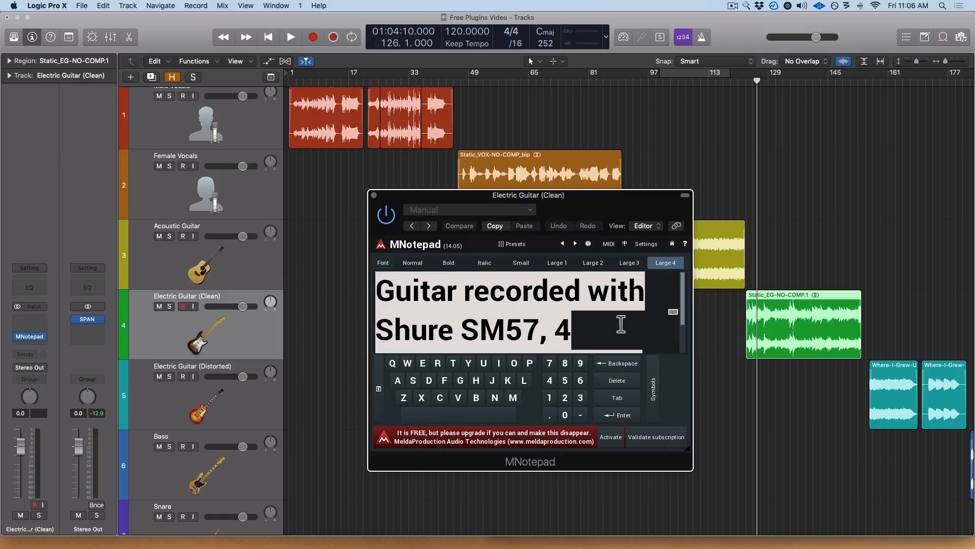
left_click(412, 263)
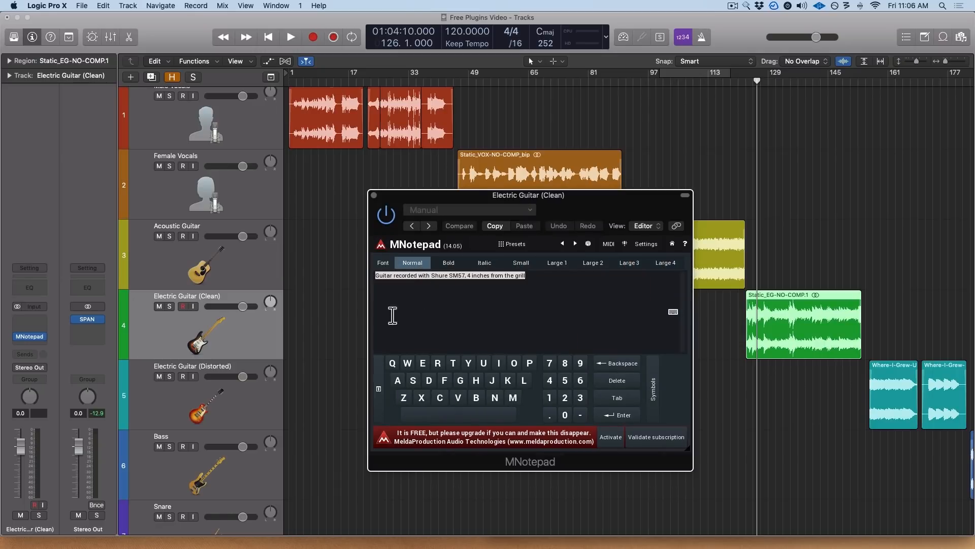
- Replace the note with "Qegugf" using MNotepad's built-in keyboard and add four lines reading "asdf"
left_click(393, 363)
left_click(423, 363)
left_click(460, 379)
left_click(484, 363)
left_click(460, 380)
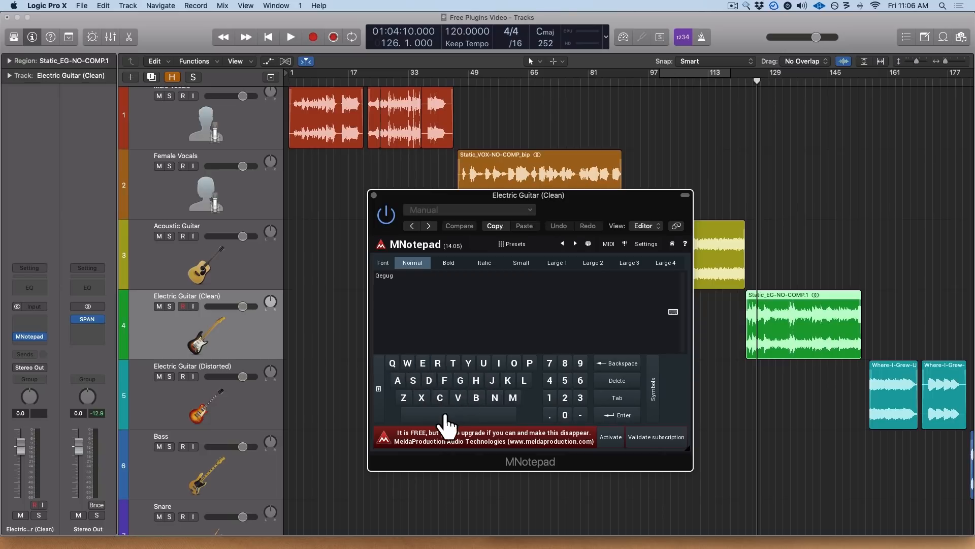
left_click(447, 380)
left_click(408, 280)
type("asdf asdf asdf asdf")
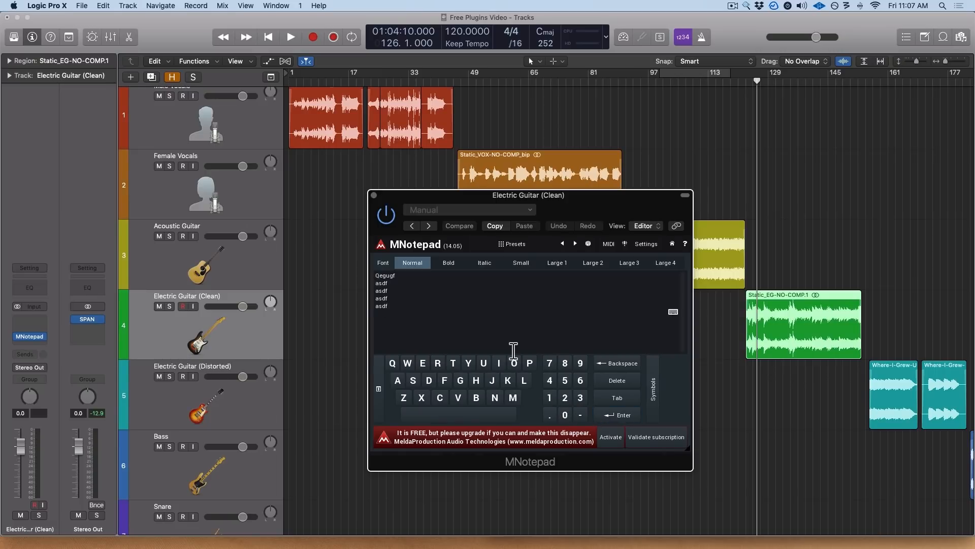
- Switch MNotepad's built-in keyboard to its symbols layout
left_click(654, 399)
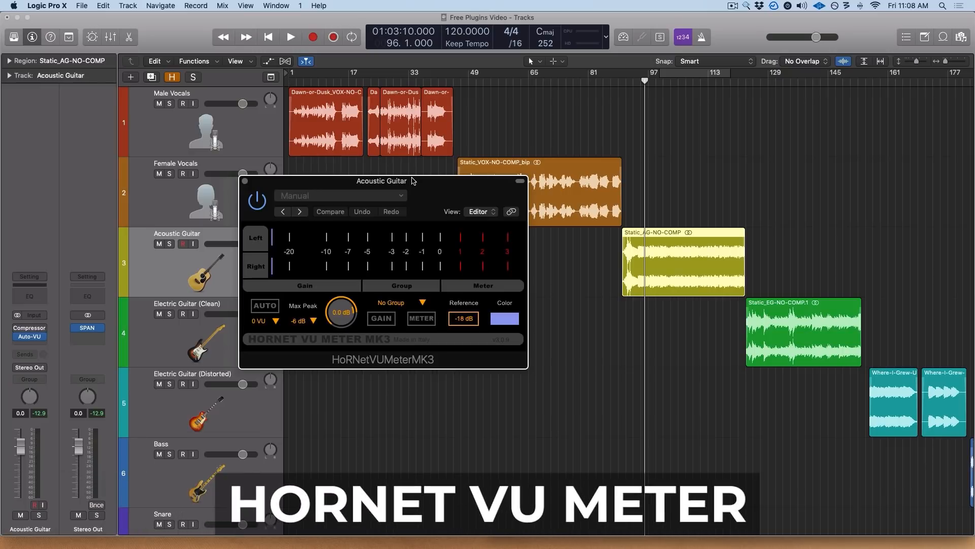
- Move the HoRNetVUMeterMK3 window off the Female Vocals region into the empty area beneath it
left_click_drag(413, 181, 476, 237)
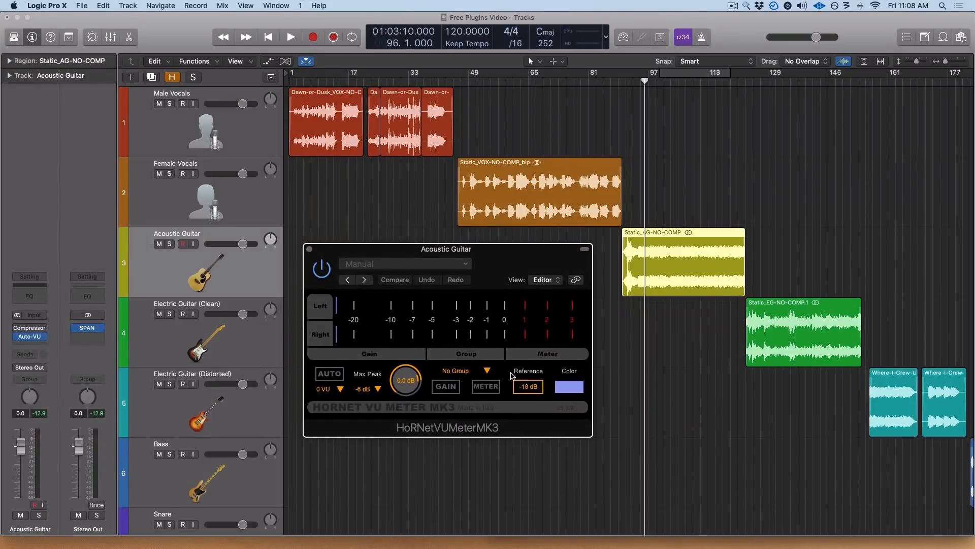
left_click_drag(539, 255, 489, 254)
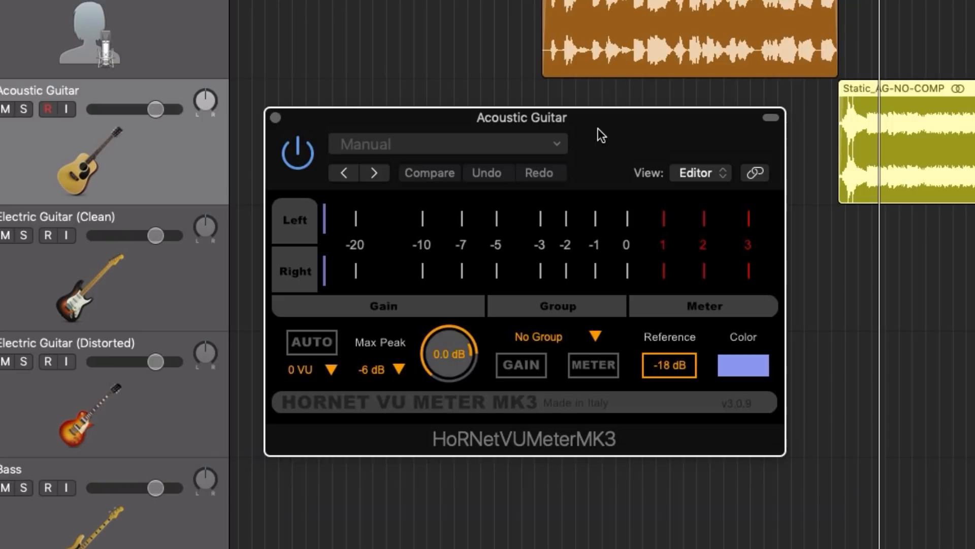
left_click_drag(598, 128, 634, 124)
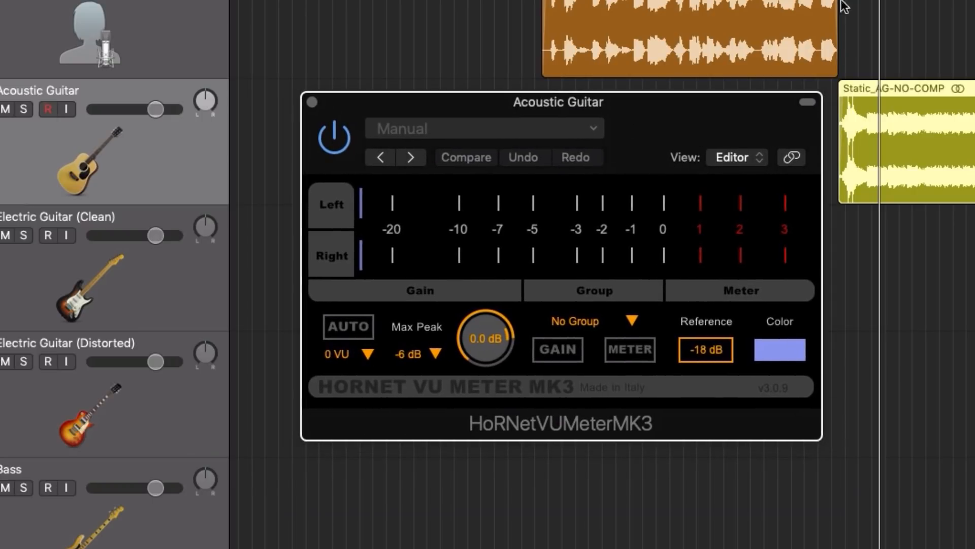
left_click_drag(648, 128, 645, 135)
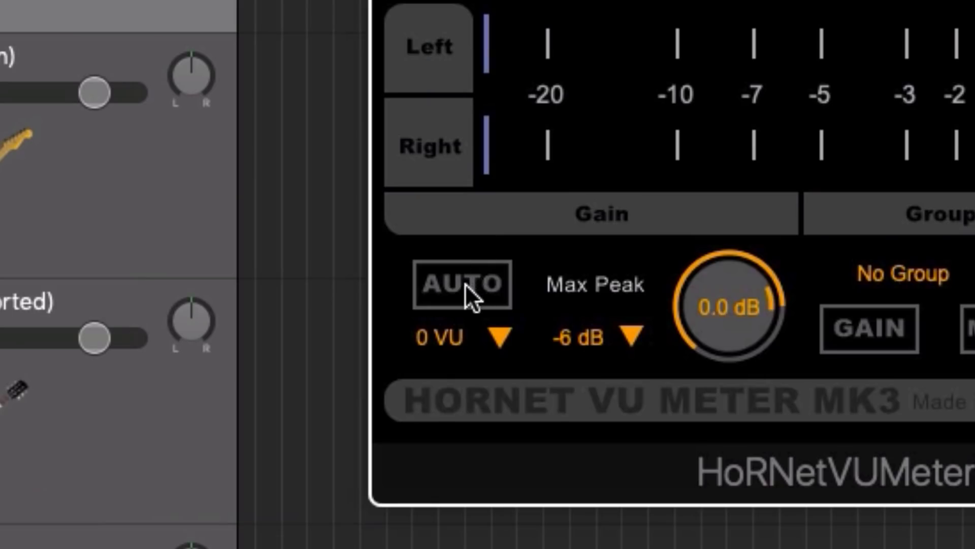
- Enable the HoRNet VU meter's automatic gain and set its target level to +2 VU
left_click(336, 338)
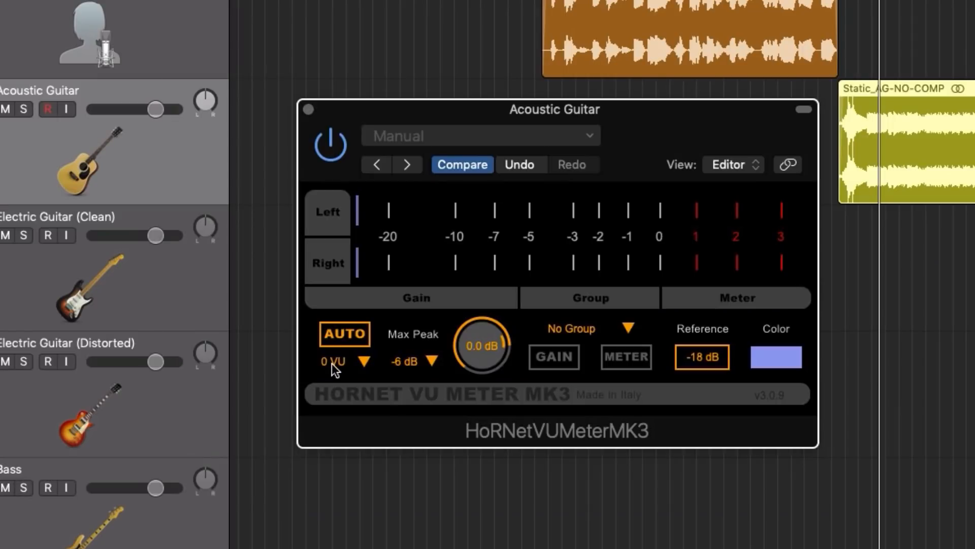
left_click(334, 364)
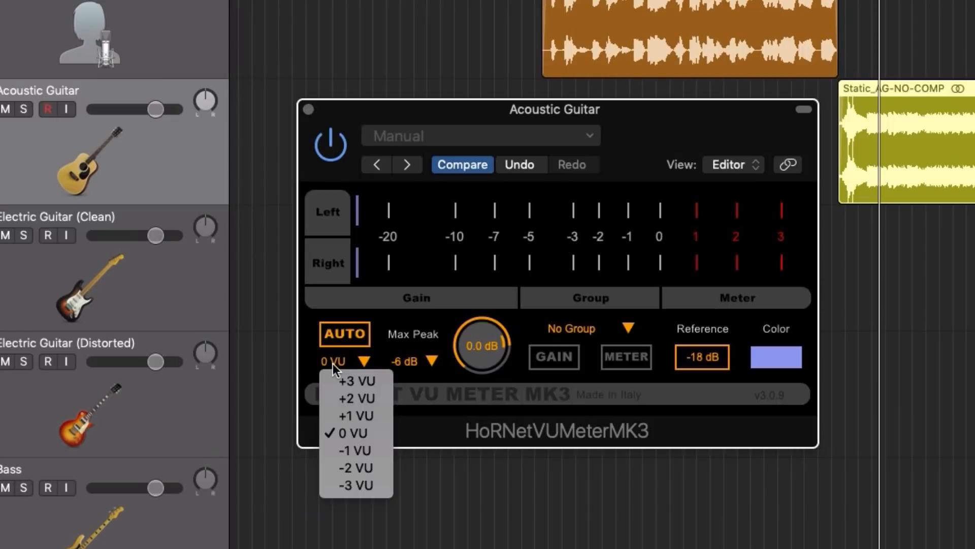
left_click(357, 399)
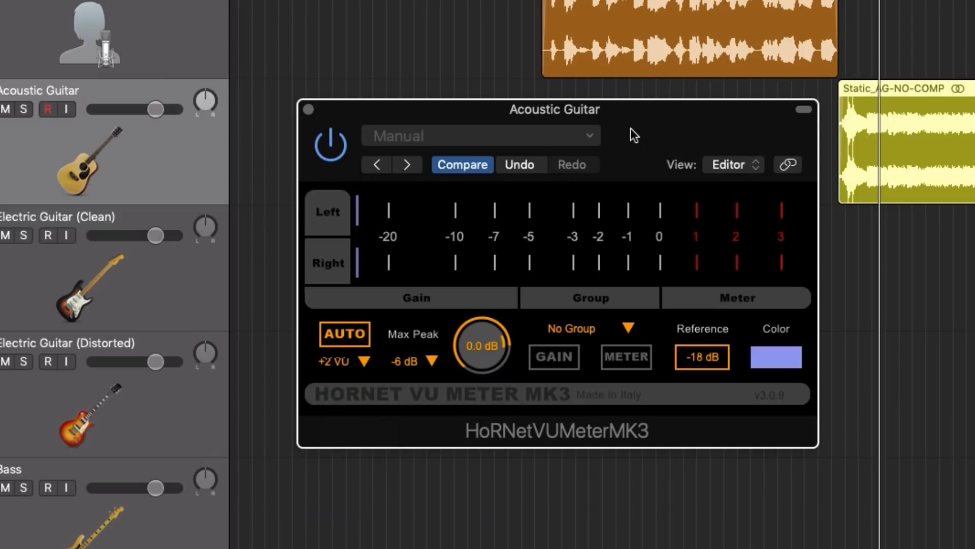
left_click_drag(631, 134, 606, 139)
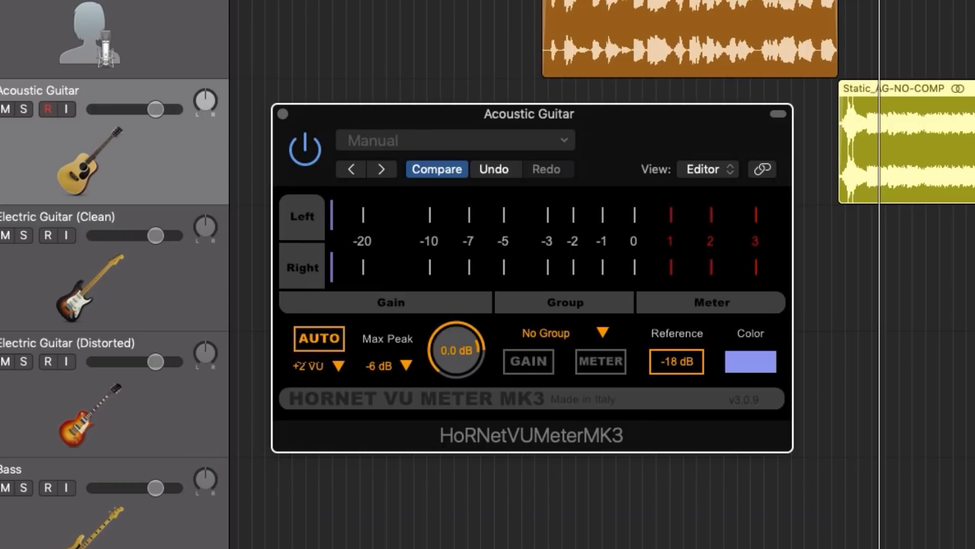
- Re-arm automatic gain and play the acoustic guitar so the meter levels it towards the +2 VU target, and stop playback
key("super+Right")
key("super+Right")
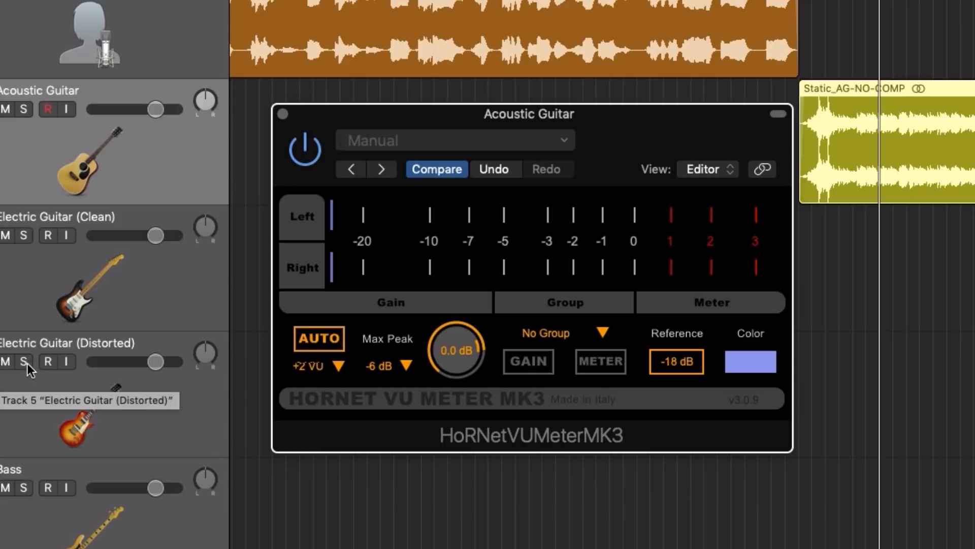
left_click_drag(624, 115, 556, 69)
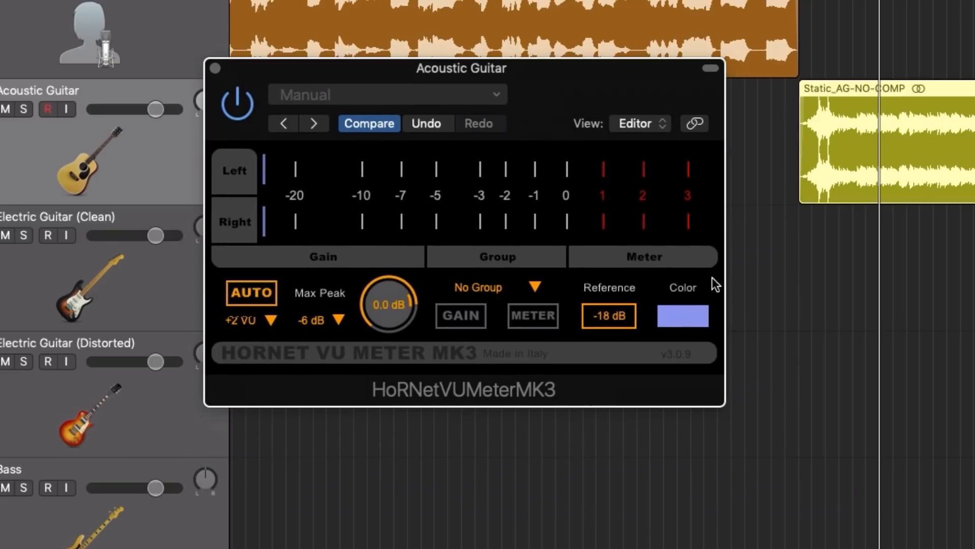
left_click(237, 296)
left_click(238, 297)
key("space")
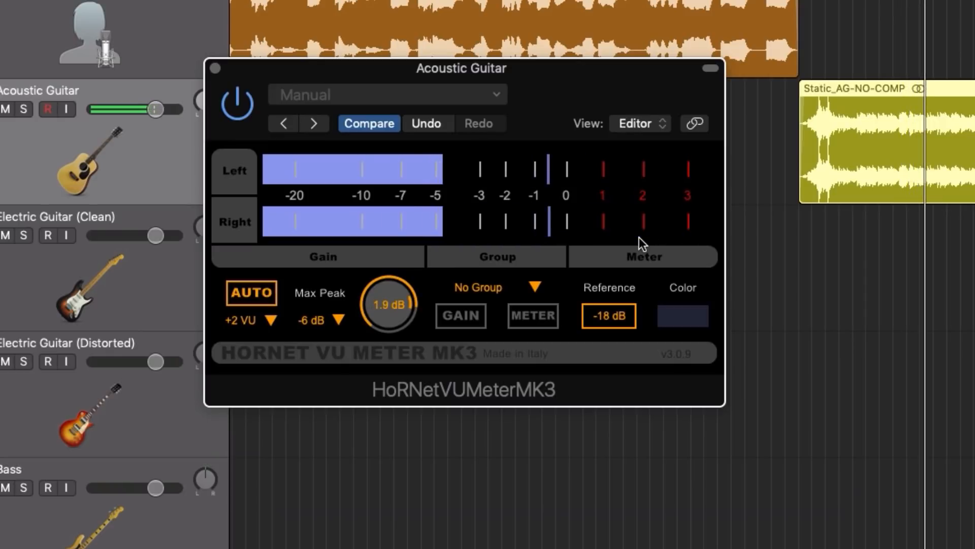
left_click_drag(635, 85, 631, 97)
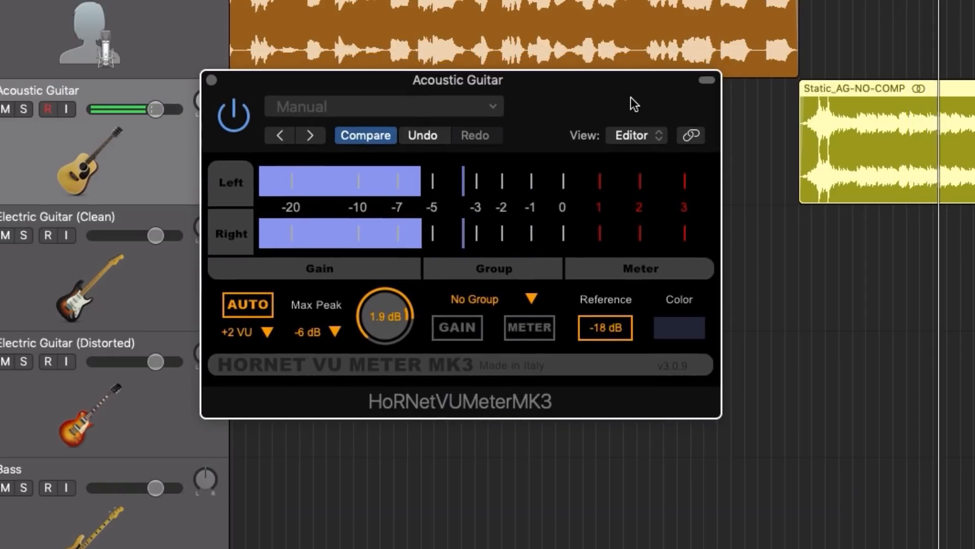
key("space")
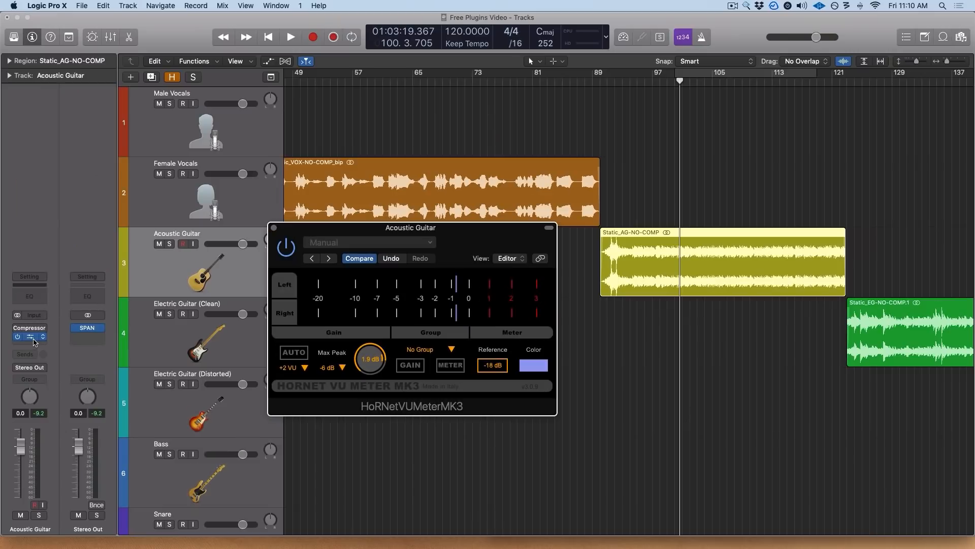
- Move the HoRNet VU meter ahead of the Compressor in the Acoustic Guitar insert chain and close the Compressor window
left_click_drag(33, 337, 37, 327)
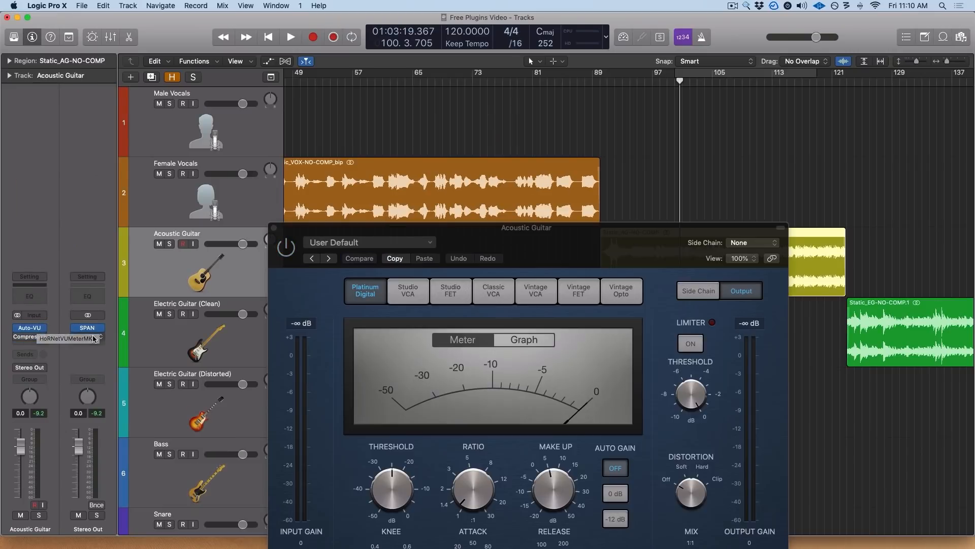
left_click(273, 229)
left_click(273, 227)
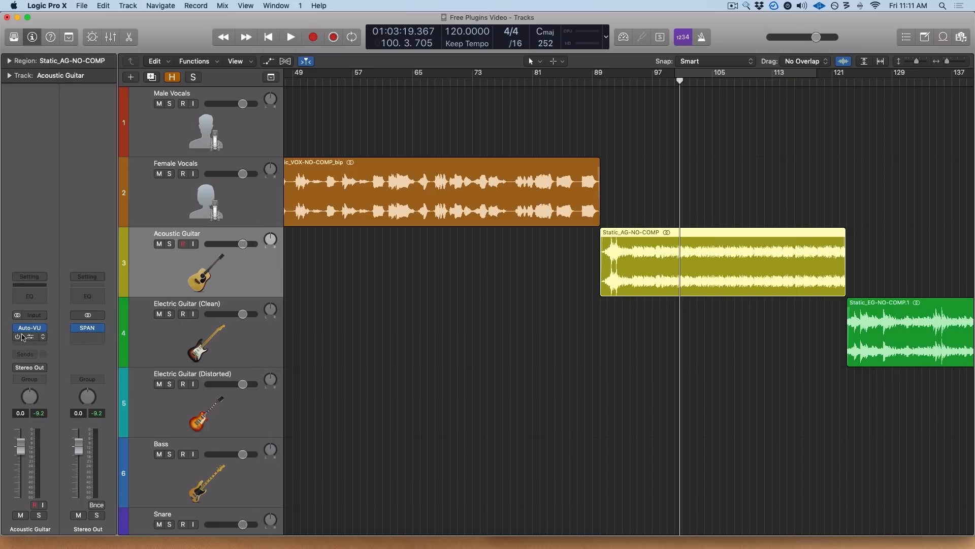
- Reopen the HoRNet VU meter on the Acoustic Guitar track and place its window beneath the Female Vocals region
left_click(30, 327)
left_click_drag(226, 33, 486, 248)
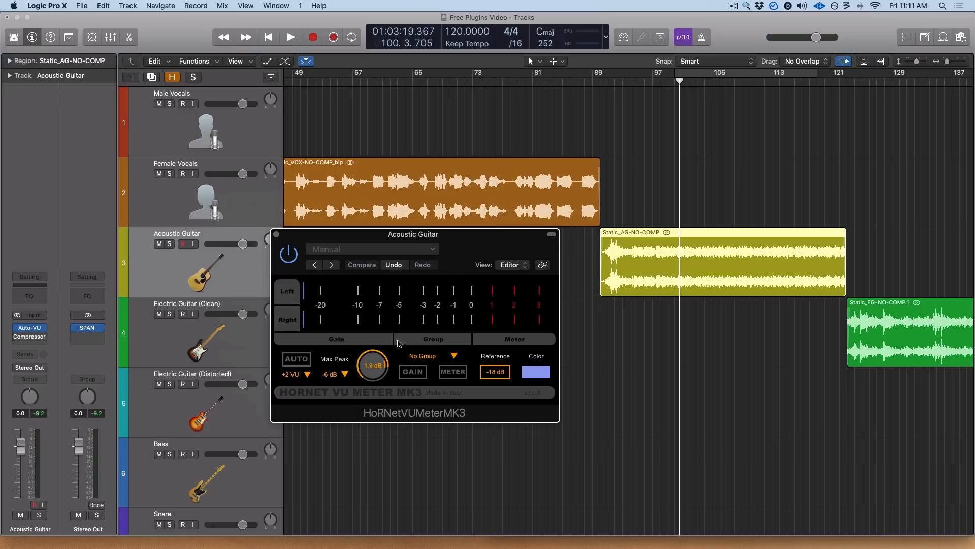
left_click_drag(444, 237, 443, 233)
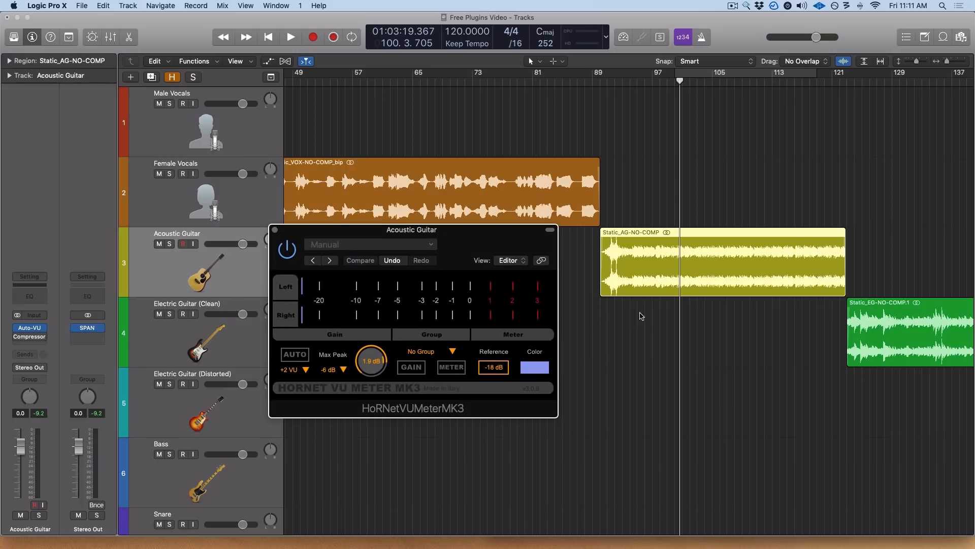
left_click_drag(505, 248, 536, 261)
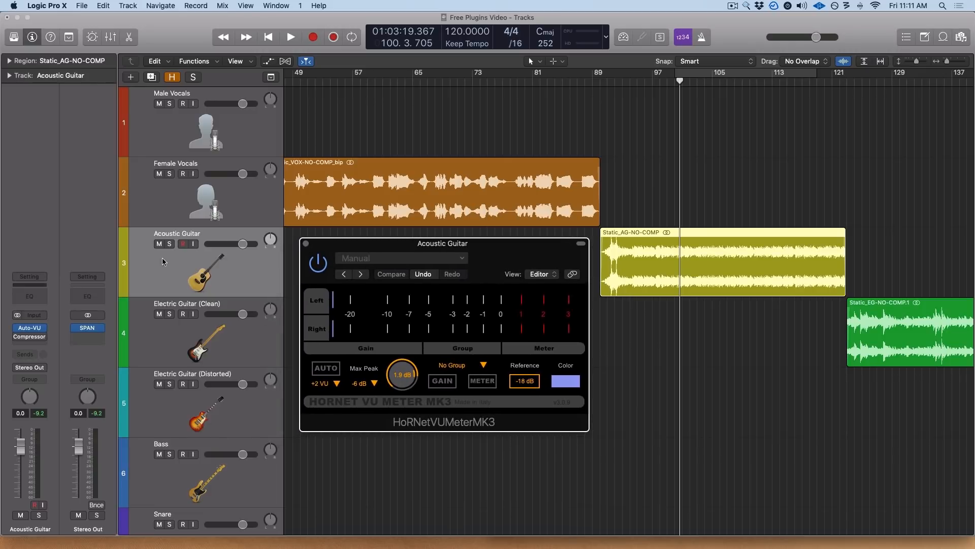
mouse_move(26, 332)
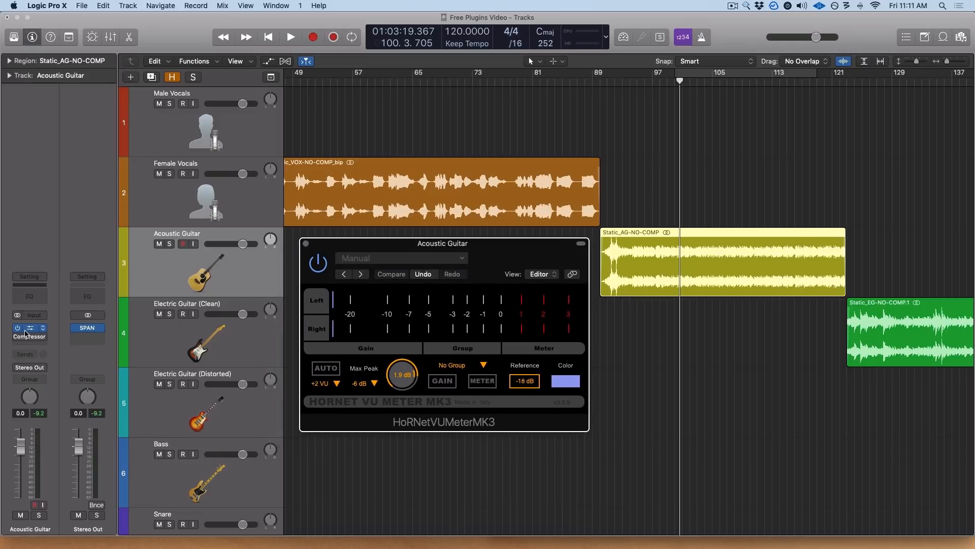